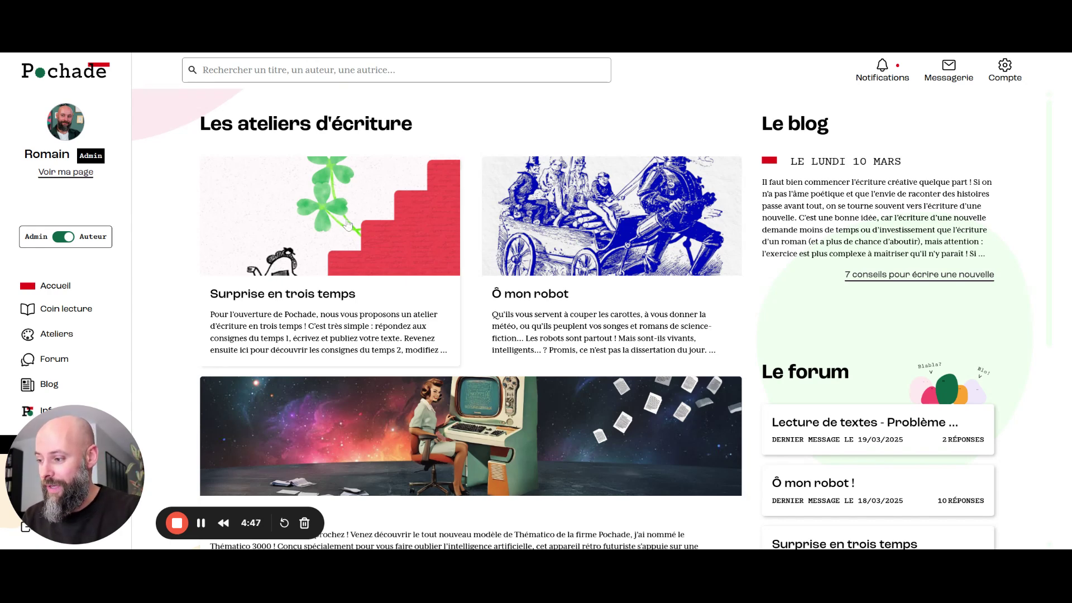
Step: Open the writing workshop "Surprise en trois temps" and start writing a new text for it
scroll(536, 256, down, 1)
scroll(535, 255, down, 1)
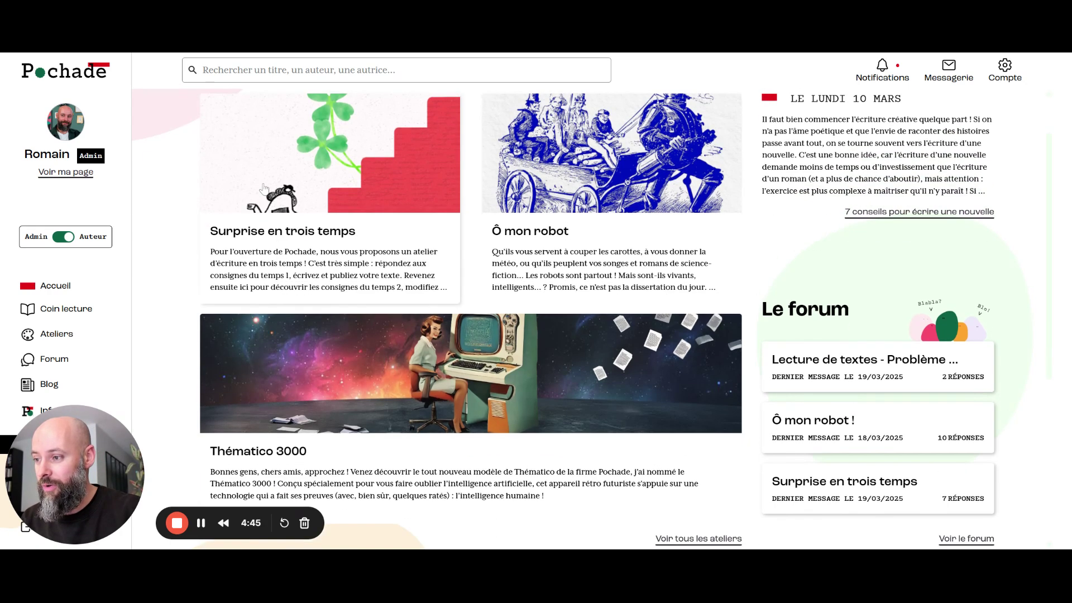
scroll(343, 257, up, 2)
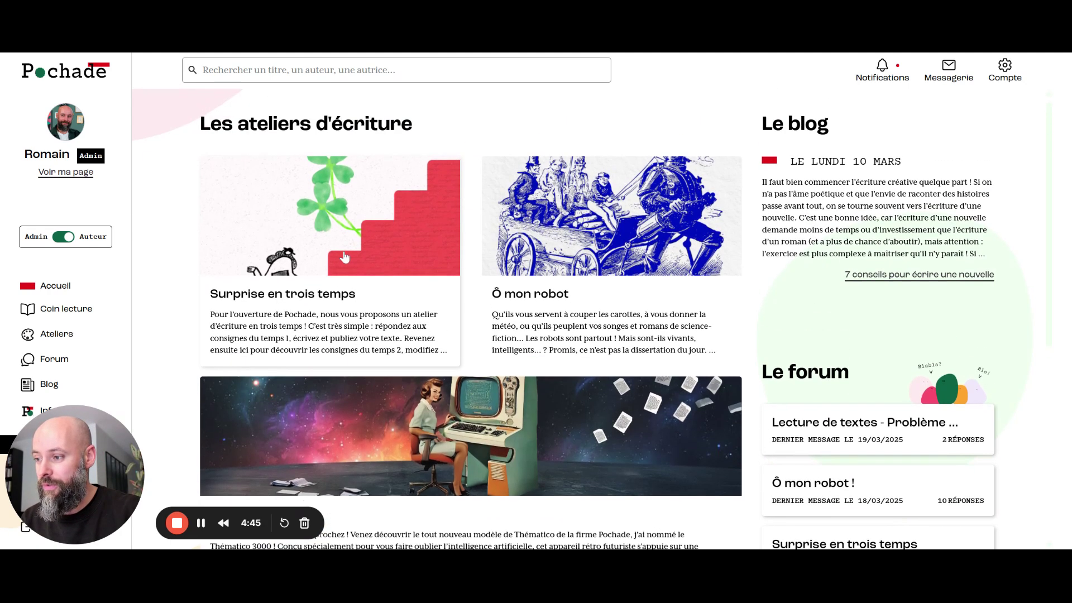
click(322, 296)
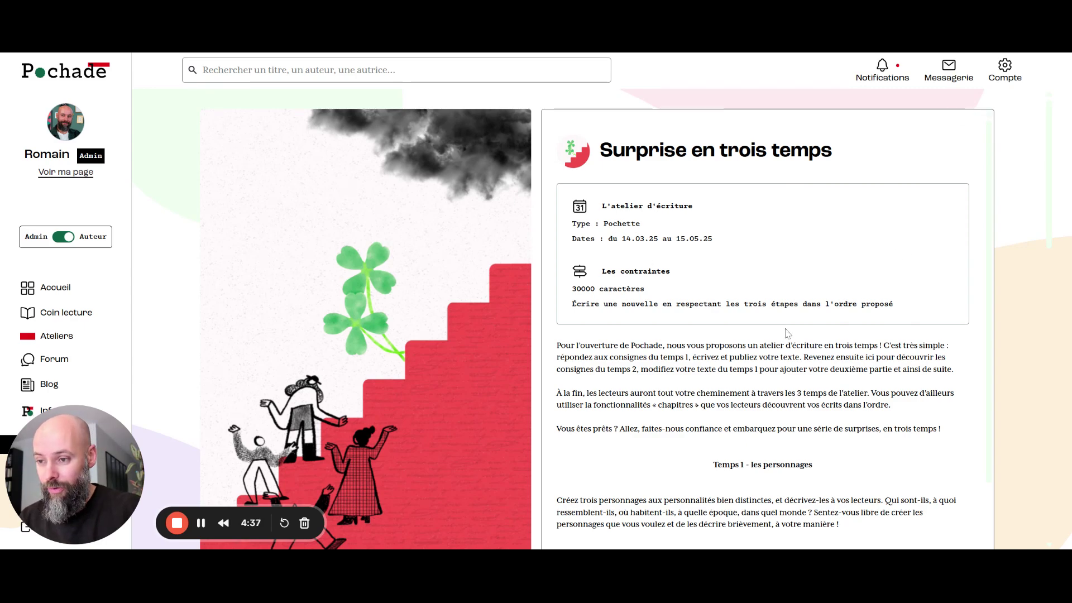
scroll(834, 310, down, 3)
scroll(834, 310, down, 2)
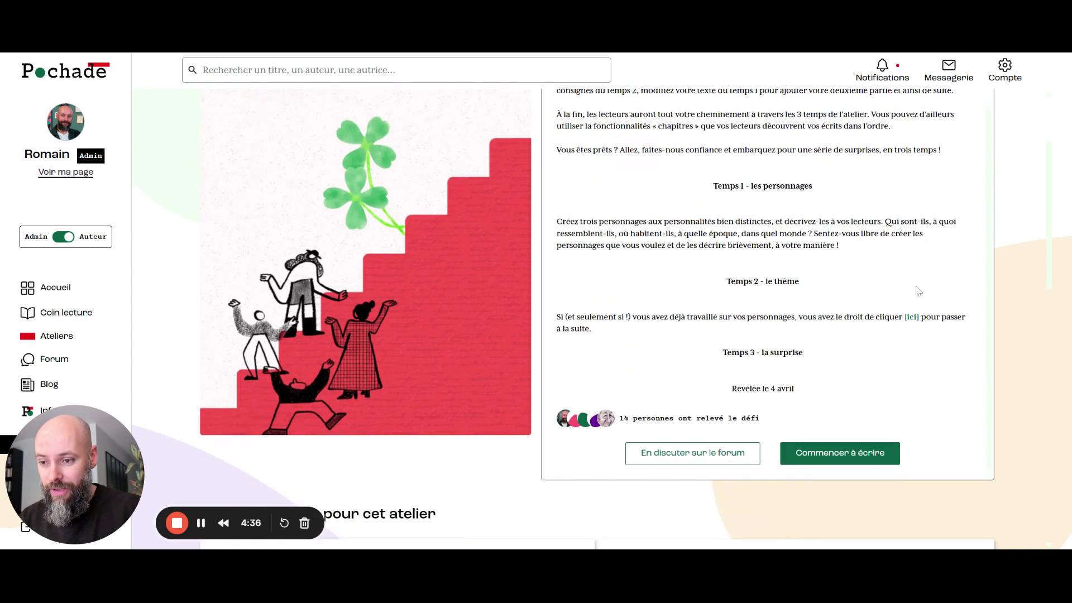
click(850, 454)
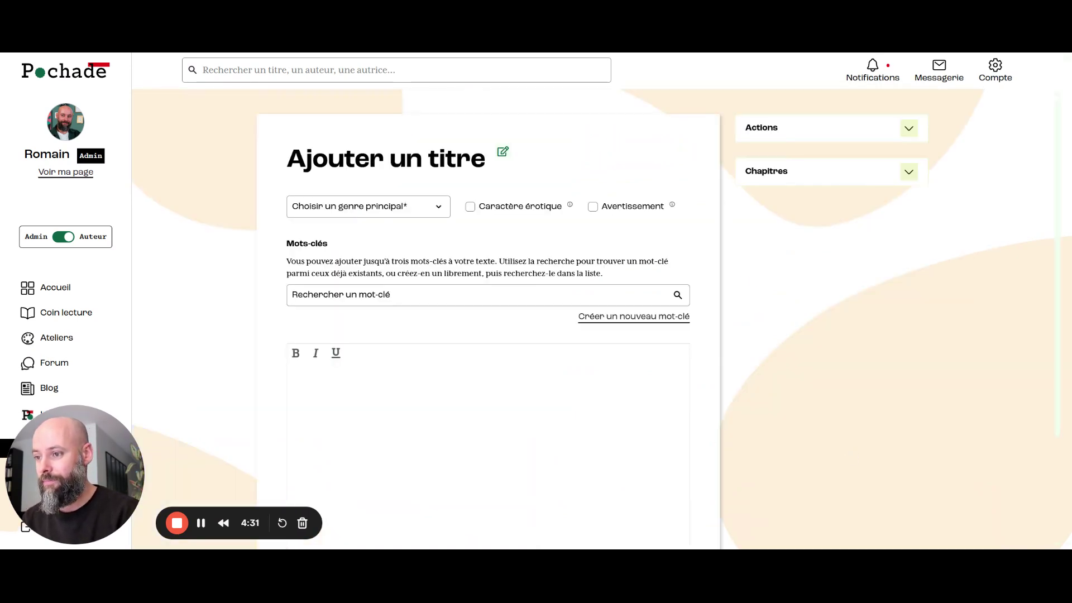
Step: Title the new text "Exemple Surprise en trois temps"
click(503, 152)
text(Exemple)
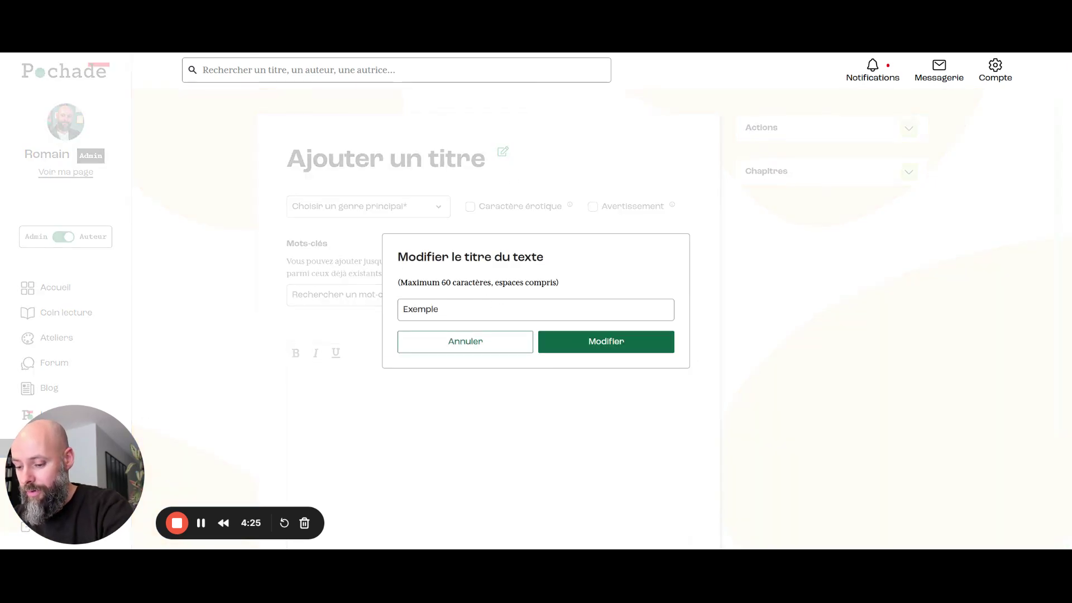
text( Supru)
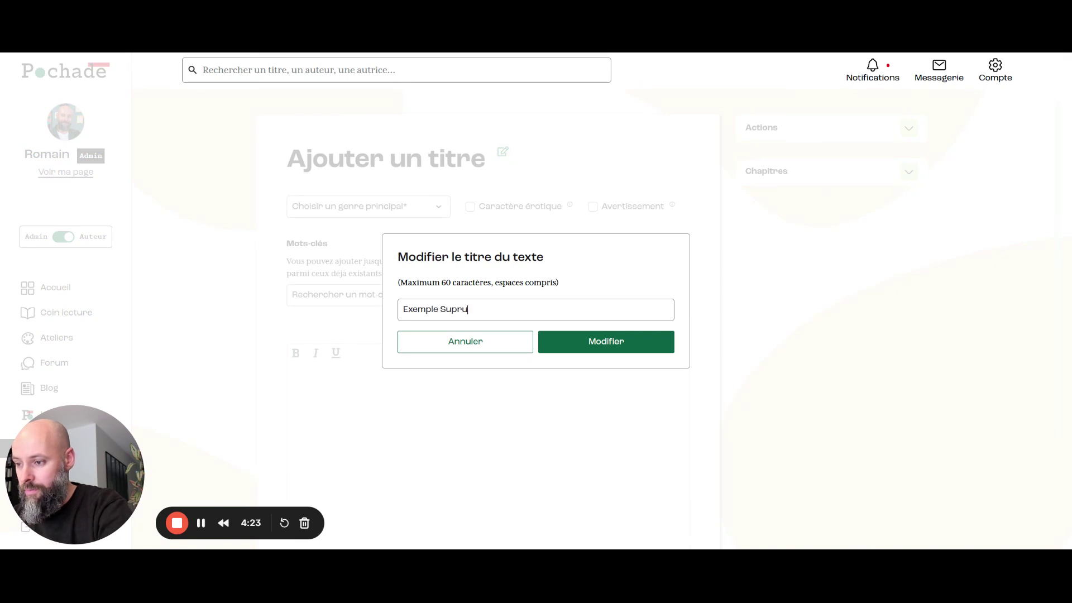
key(BackSpace)
text(ise en )
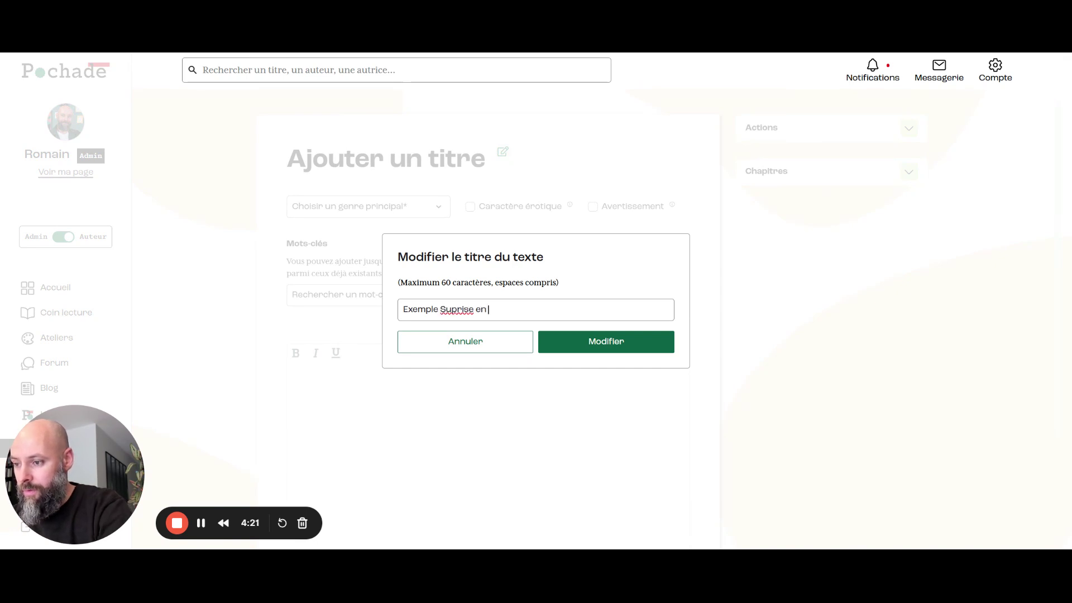
text(trois temps)
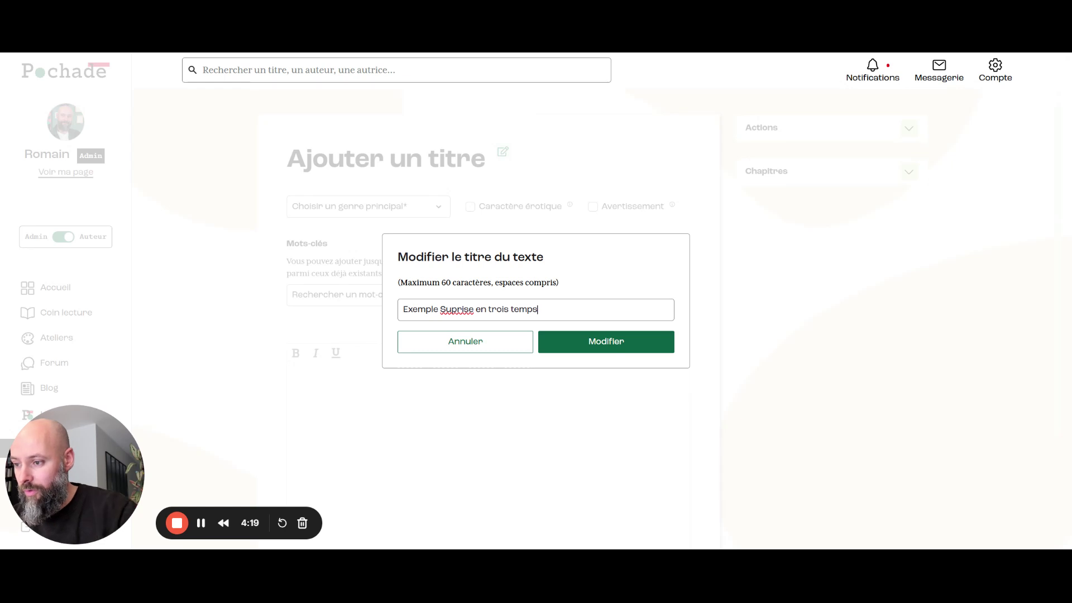
text(r)
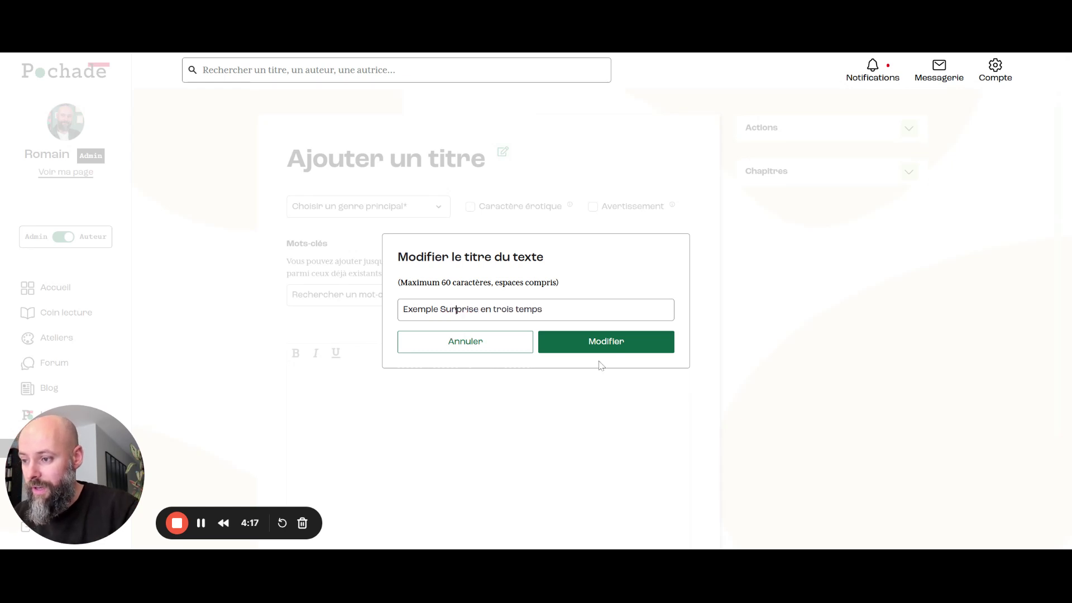
click(605, 341)
Step: Set the text's main genre to Aventure and create a new keyword named "Cadeau"
click(363, 238)
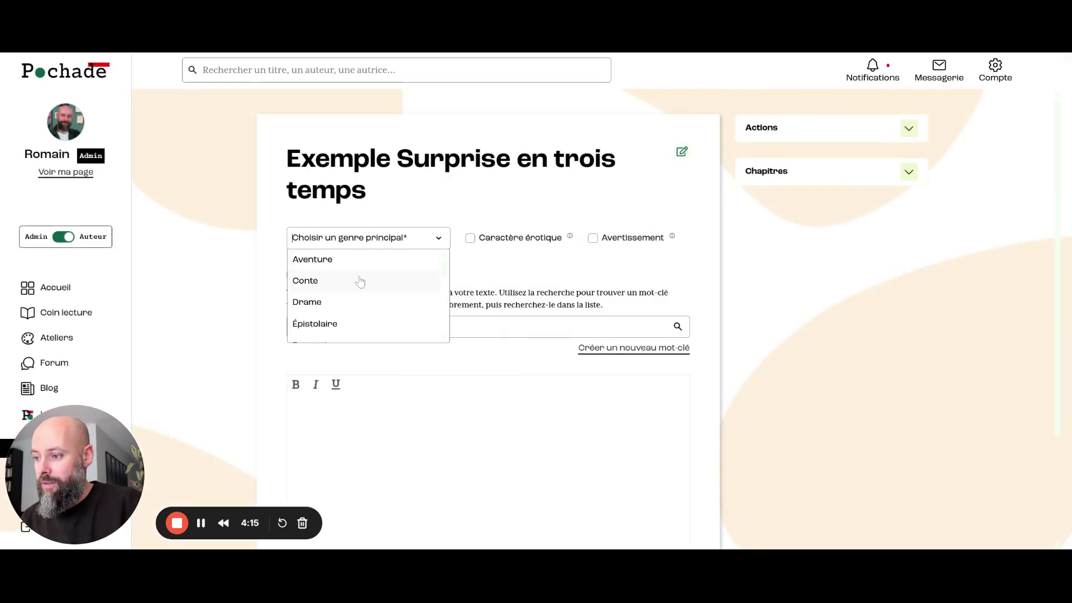
click(354, 267)
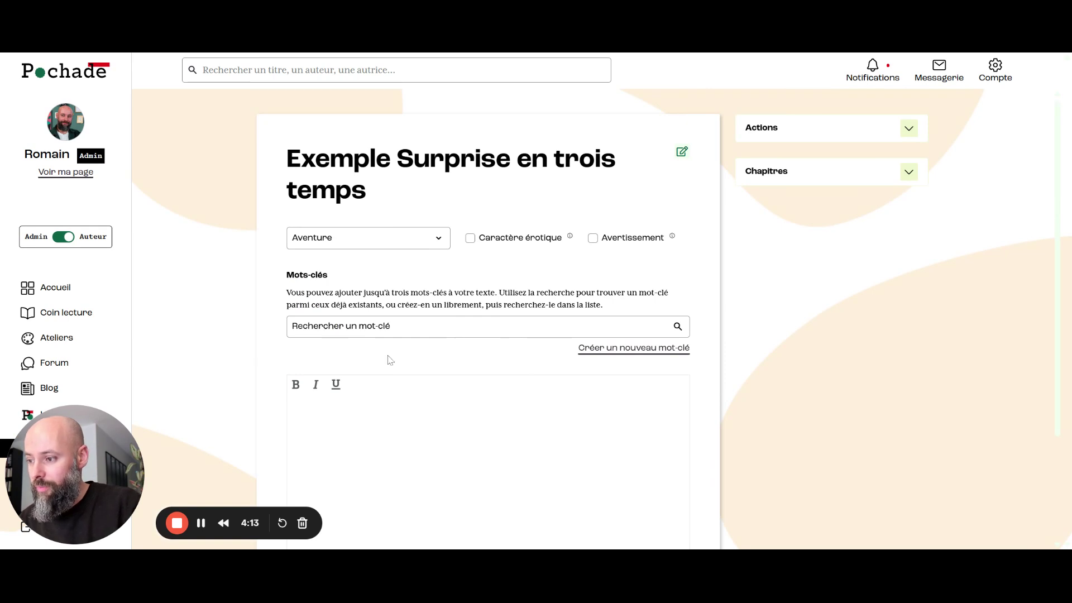
click(401, 330)
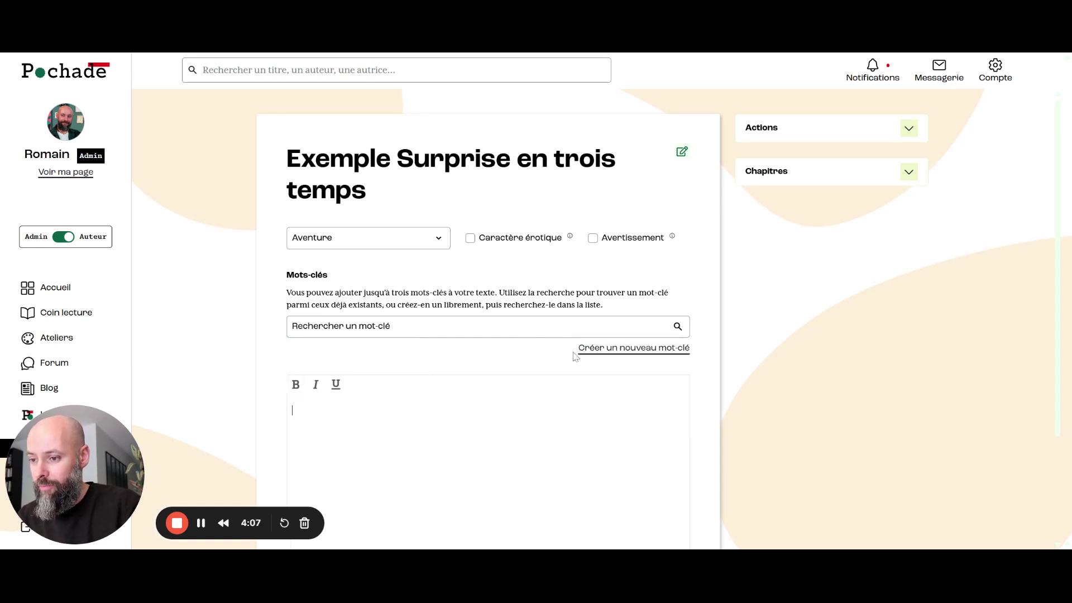
click(578, 351)
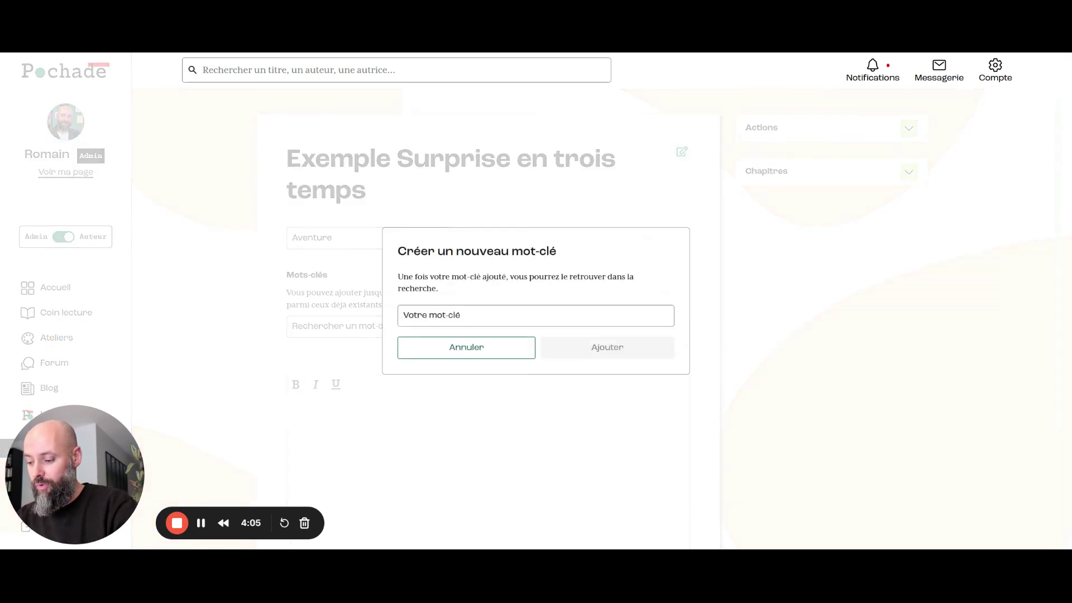
text(Cadeau)
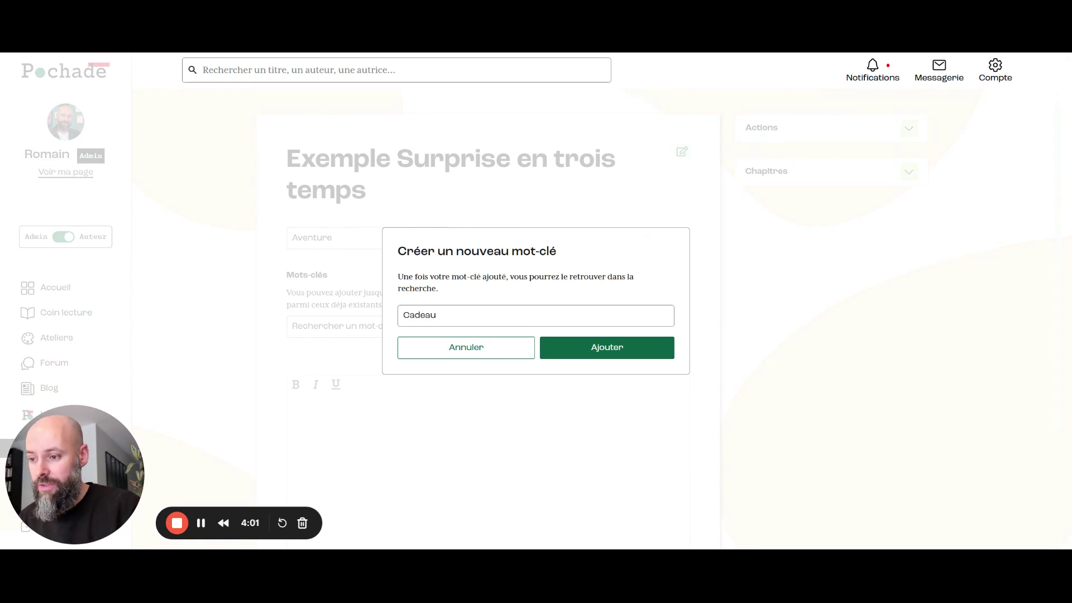
click(590, 349)
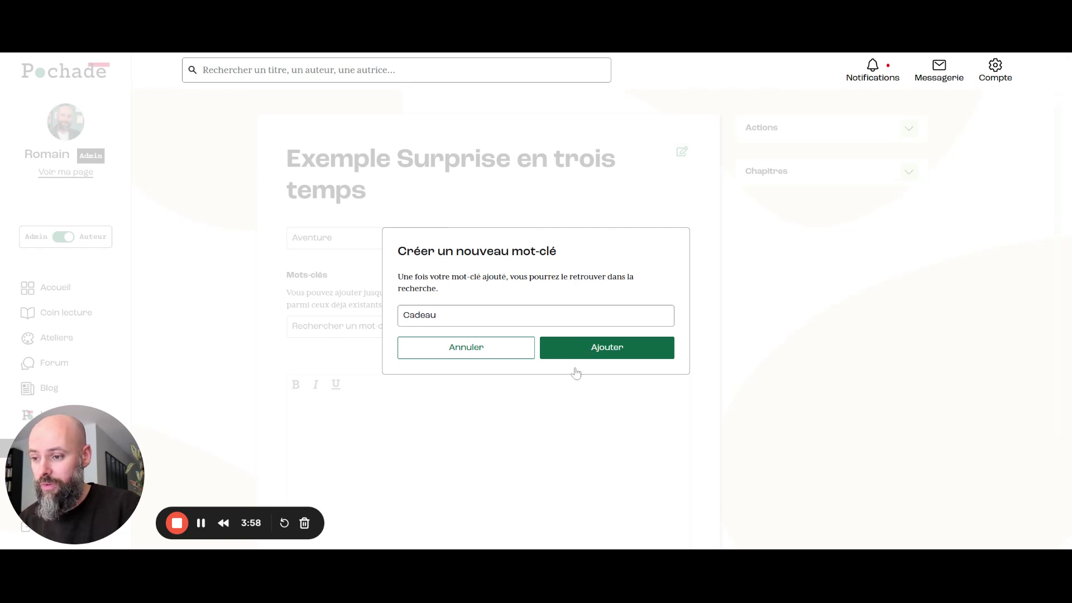
Step: Find the keyword "Cadeau" in the existing keywords and attach it to the text
click(300, 327)
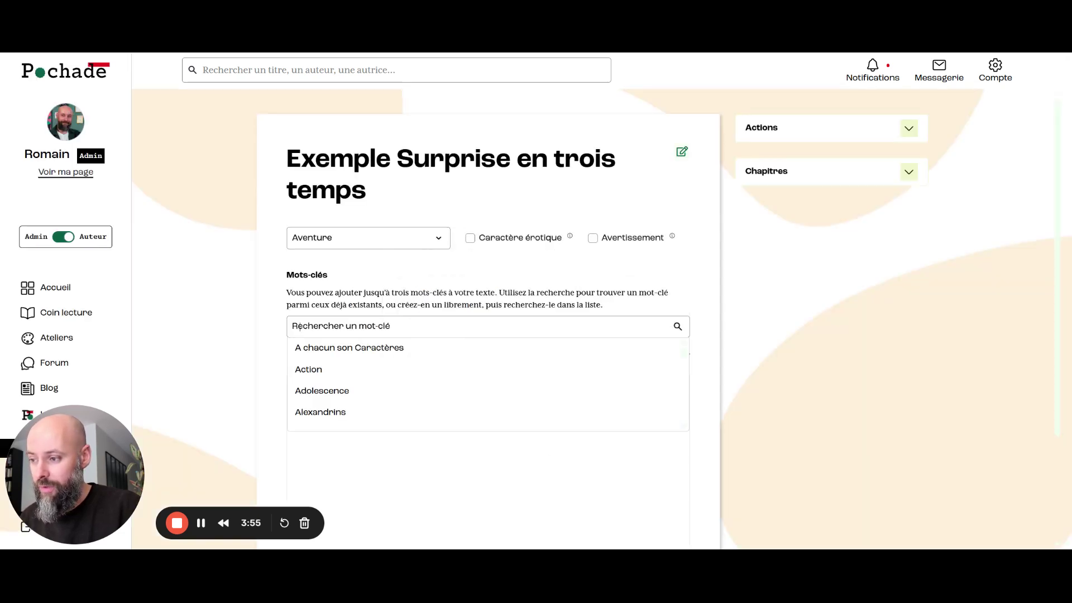
text(cade)
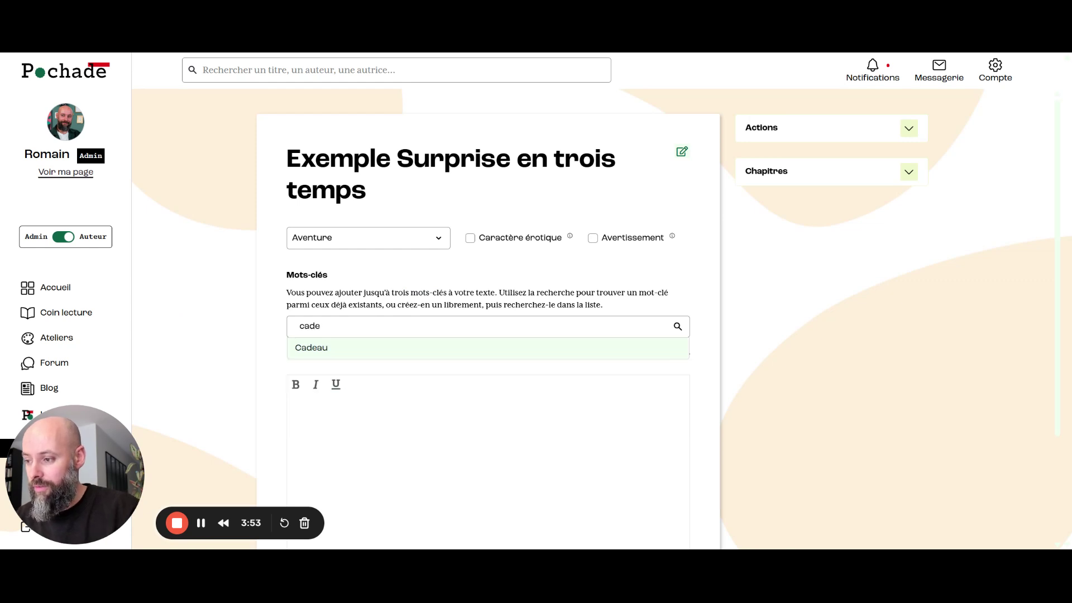
click(361, 347)
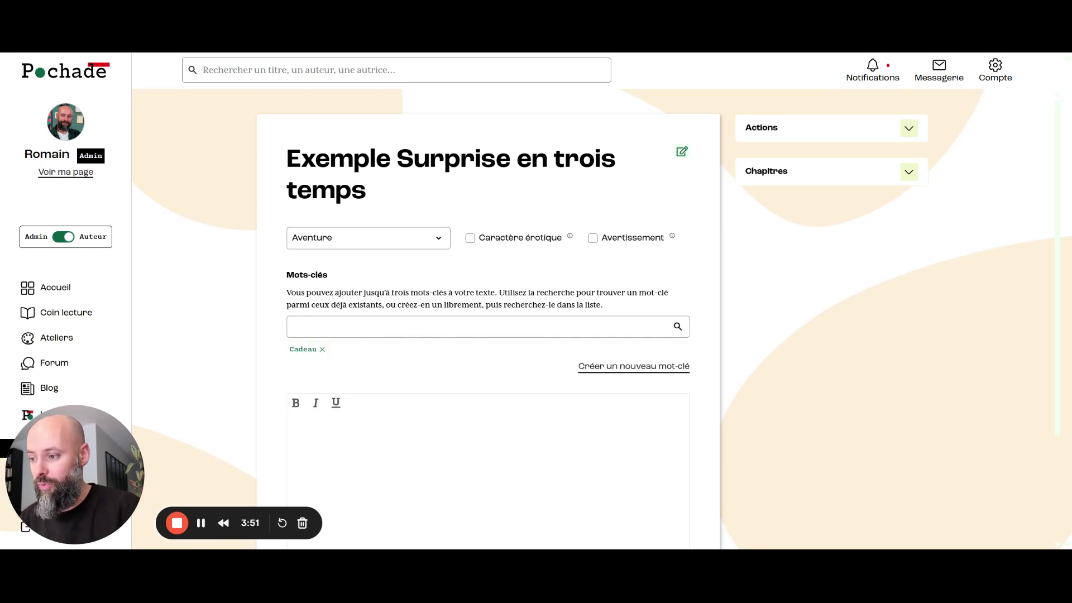
Step: Enter the heading "Personnage 1" in the text body and paste the copied Latin paragraphs below it
scroll(489, 379, down, 1)
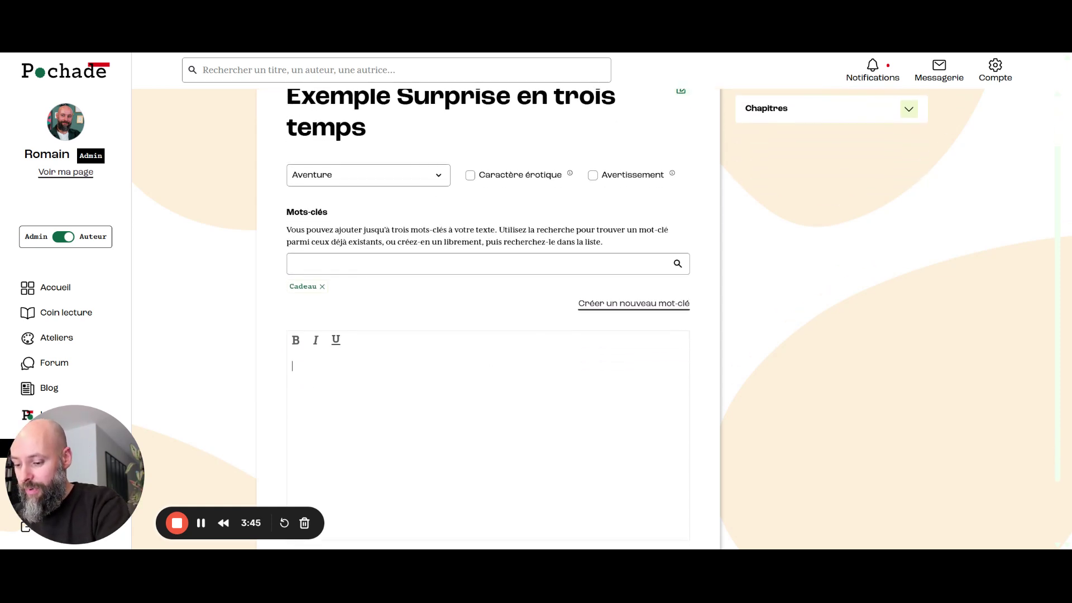
text(sonnage 1)
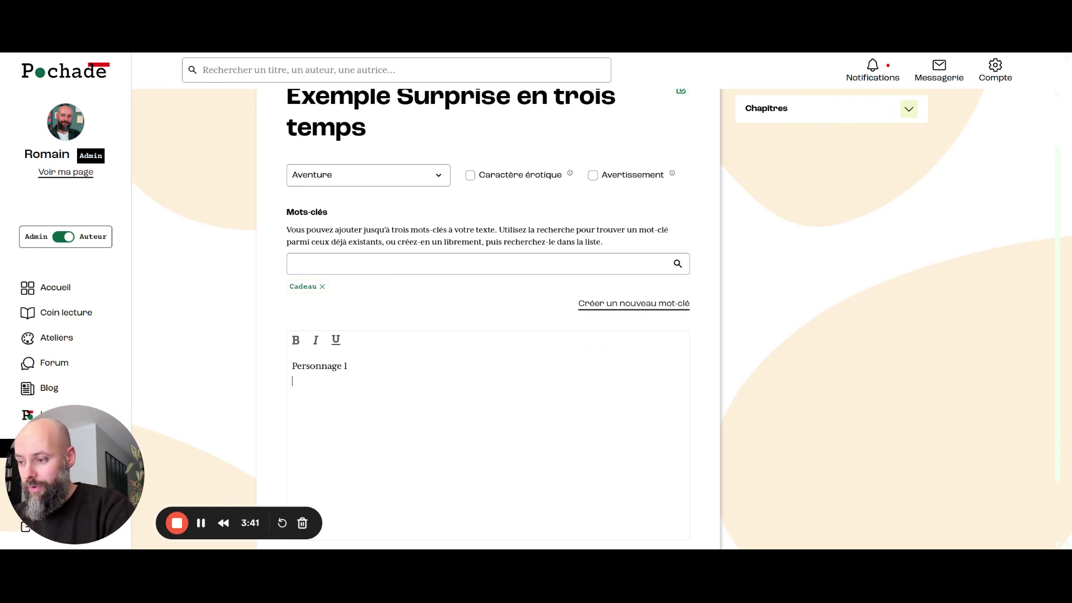
key(ctrl+v)
scroll(438, 356, up, 3)
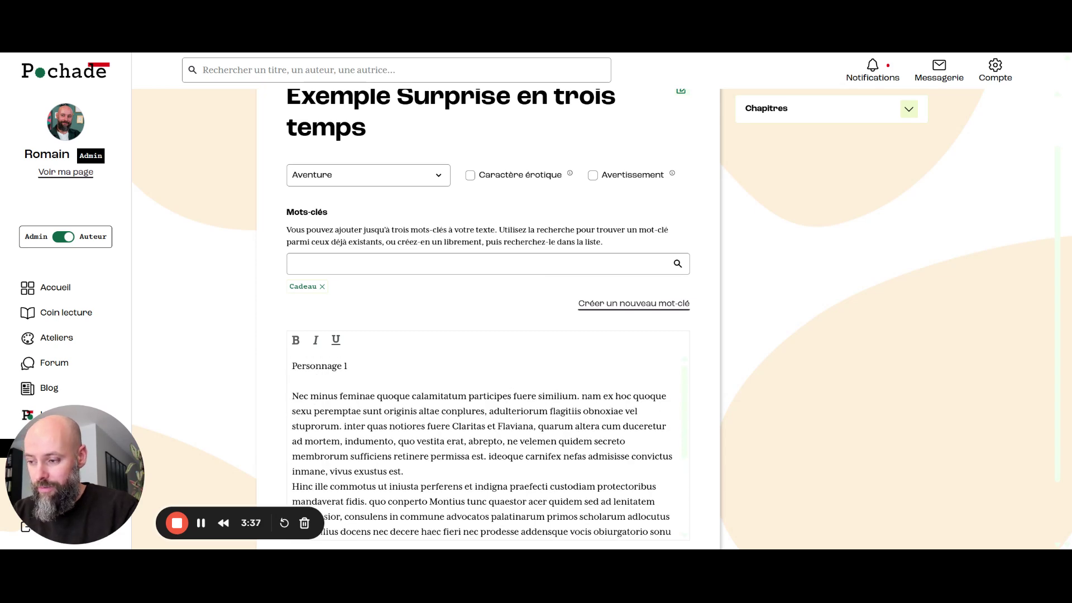
Step: Insert blank lines and the heading "Personnage 2" above the paragraph beginning "Hinc ille commotus"
key(Return)
key(Return)
scroll(413, 469, down, 1)
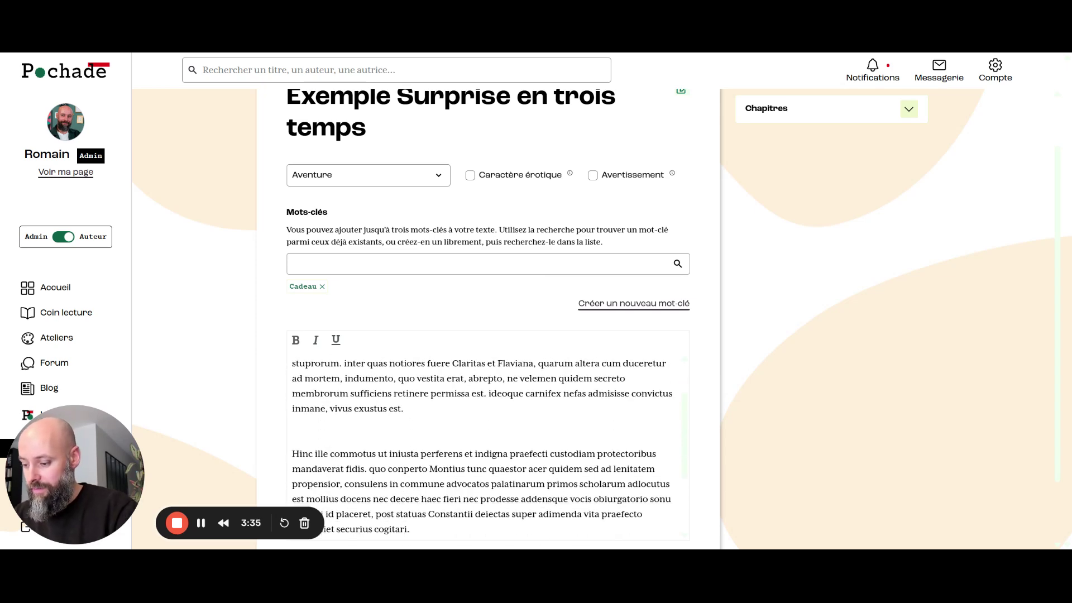
text(Personnage 2)
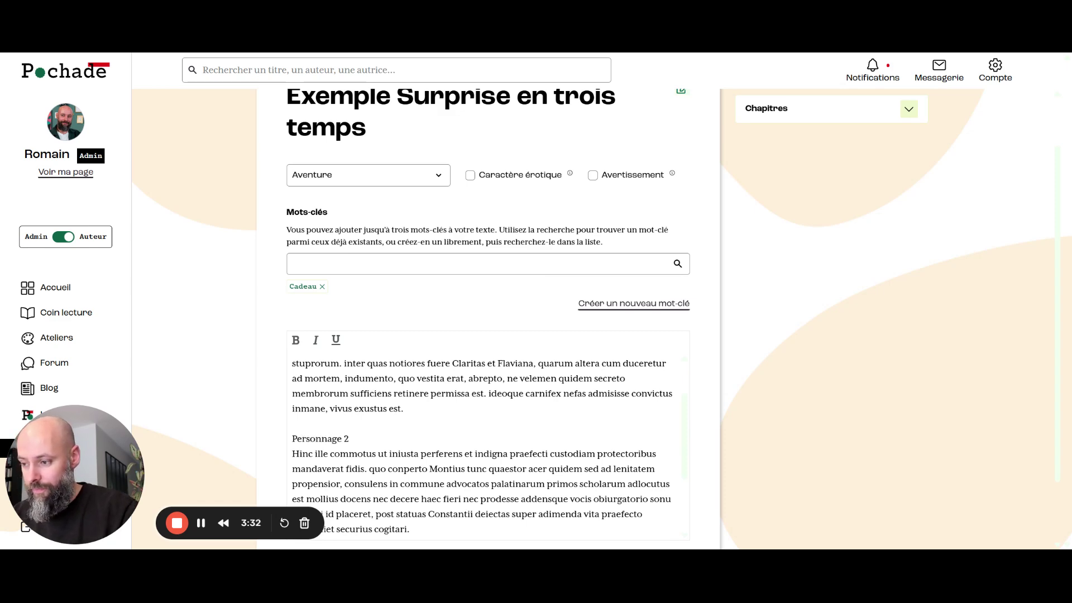
Step: Insert the heading "Personnage 3" above the paragraph beginning "Inter has ruinarum", with a blank line before and after it
scroll(463, 447, down, 2)
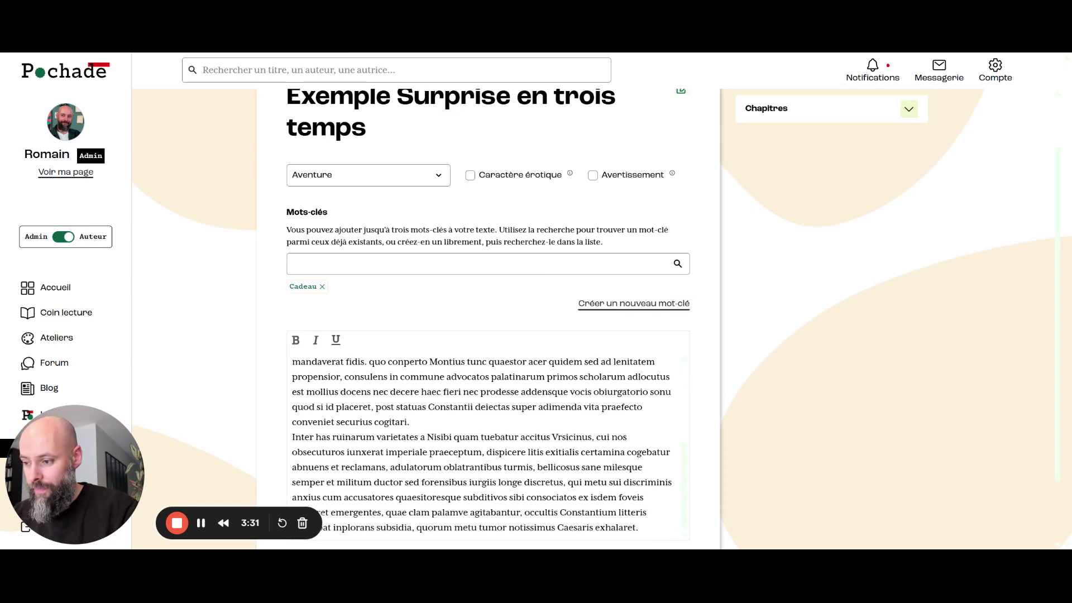
key(Return)
key(Return)
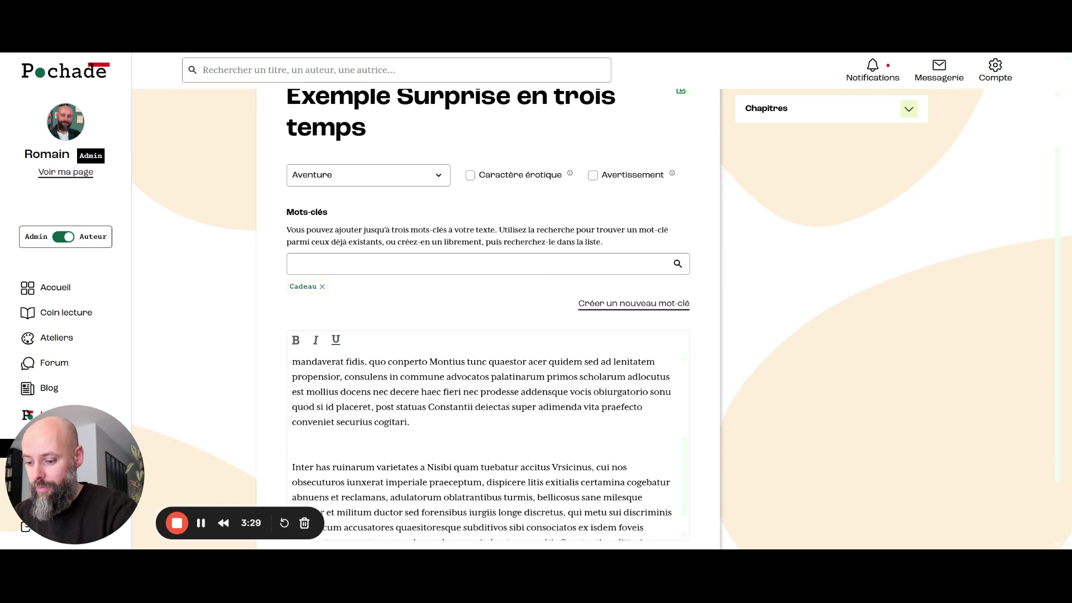
text(Personnage 3)
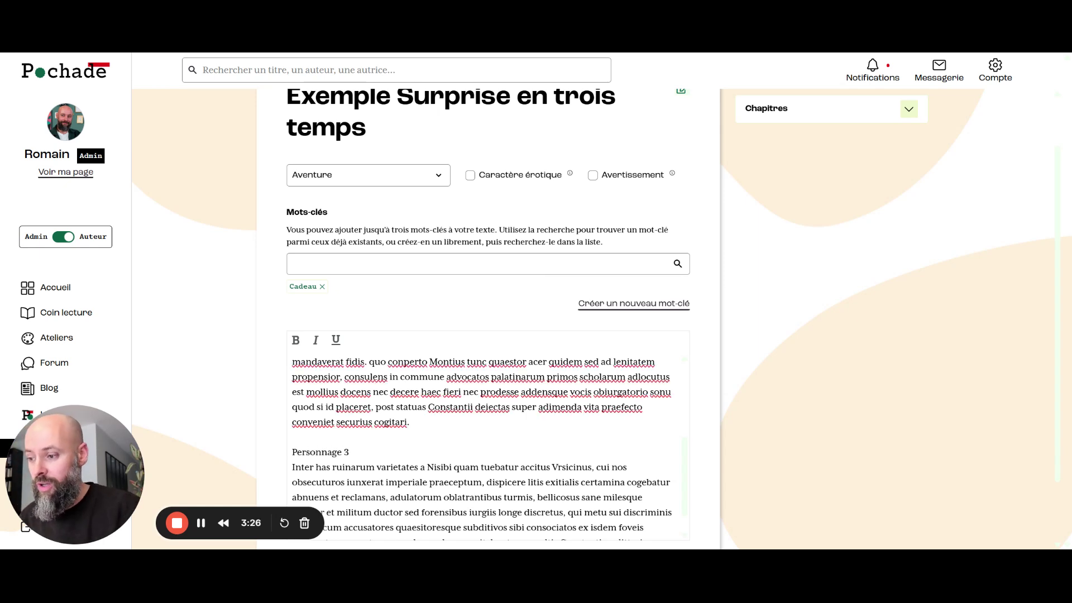
scroll(481, 446, up, 1)
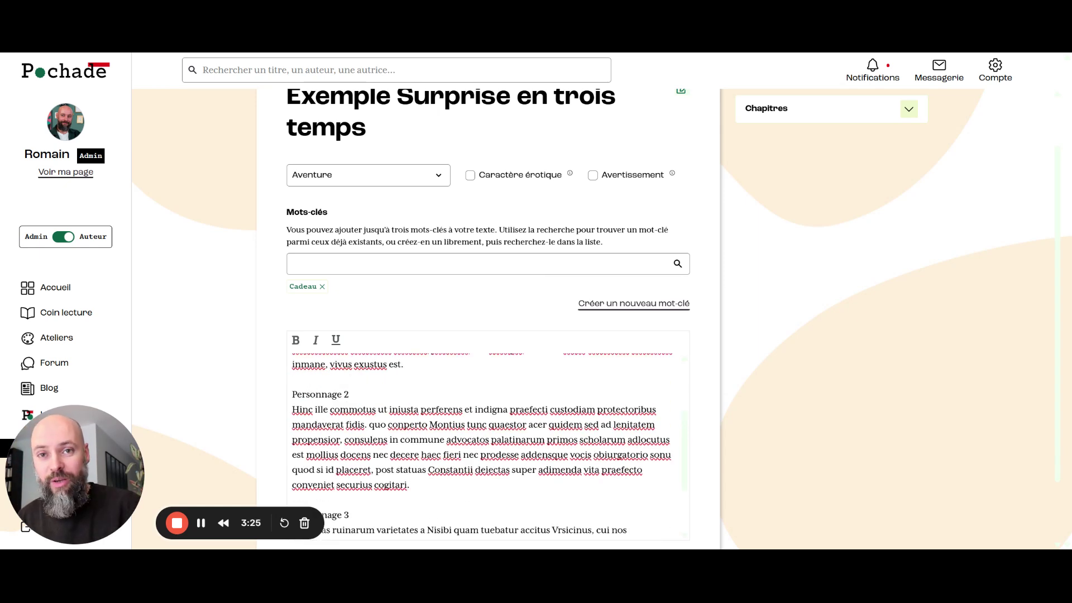
scroll(481, 447, up, 3)
scroll(481, 446, down, 1)
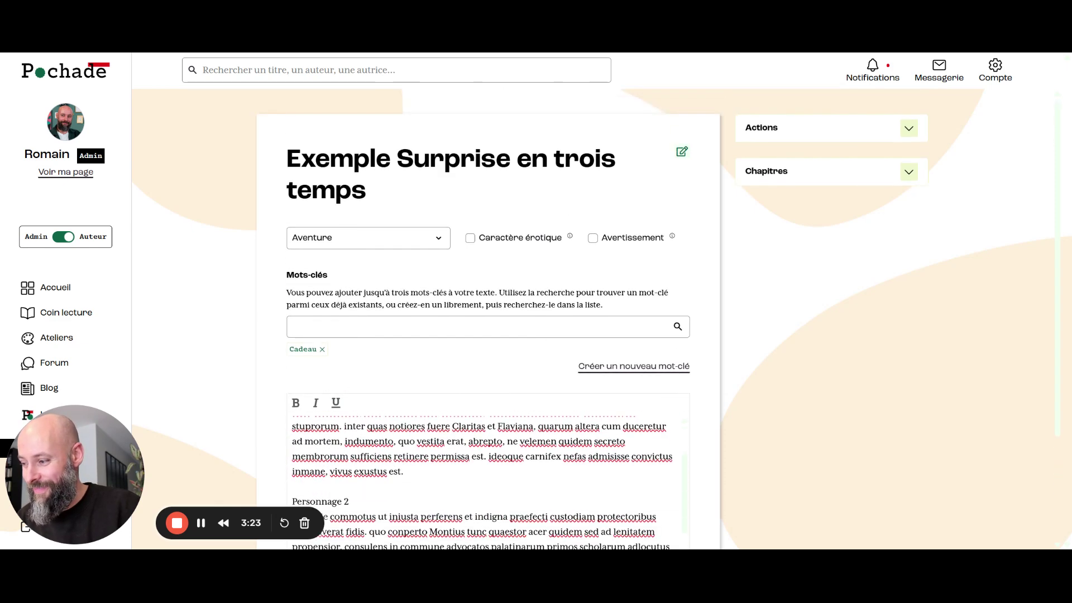
scroll(481, 480, down, 3)
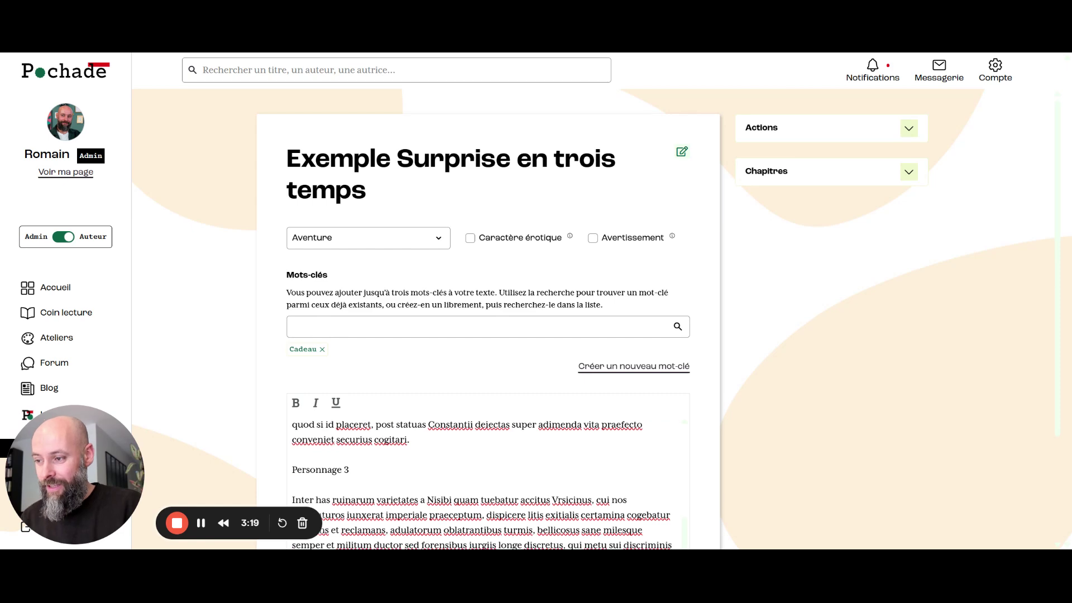
Step: Turn the current text into the first chapter, titled "Temps 1 - Personnages"
scroll(884, 366, down, 2)
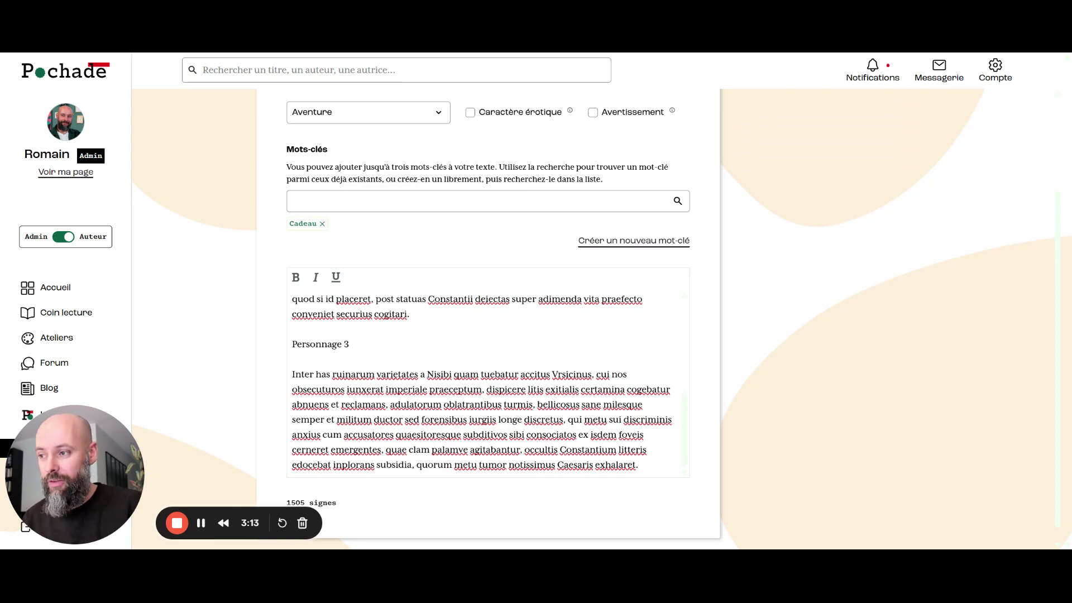
scroll(481, 385, up, 5)
scroll(854, 322, up, 2)
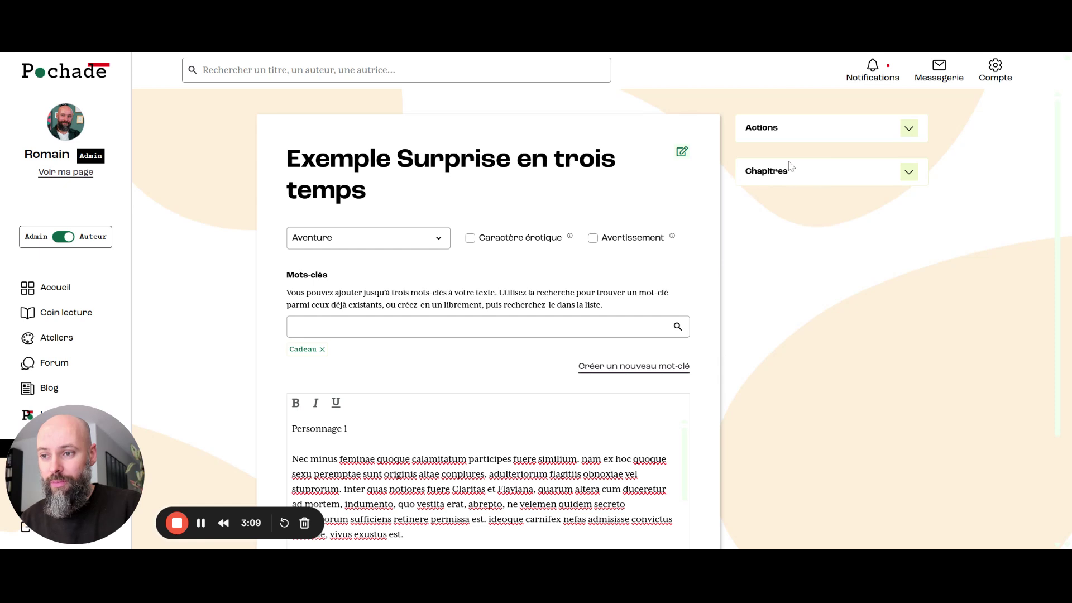
click(852, 179)
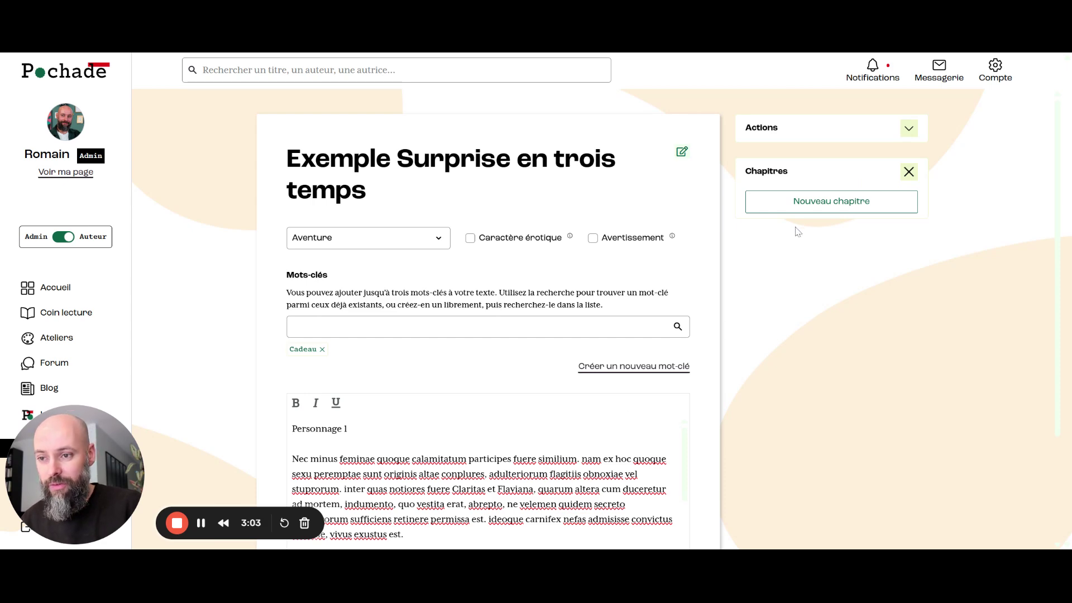
click(817, 208)
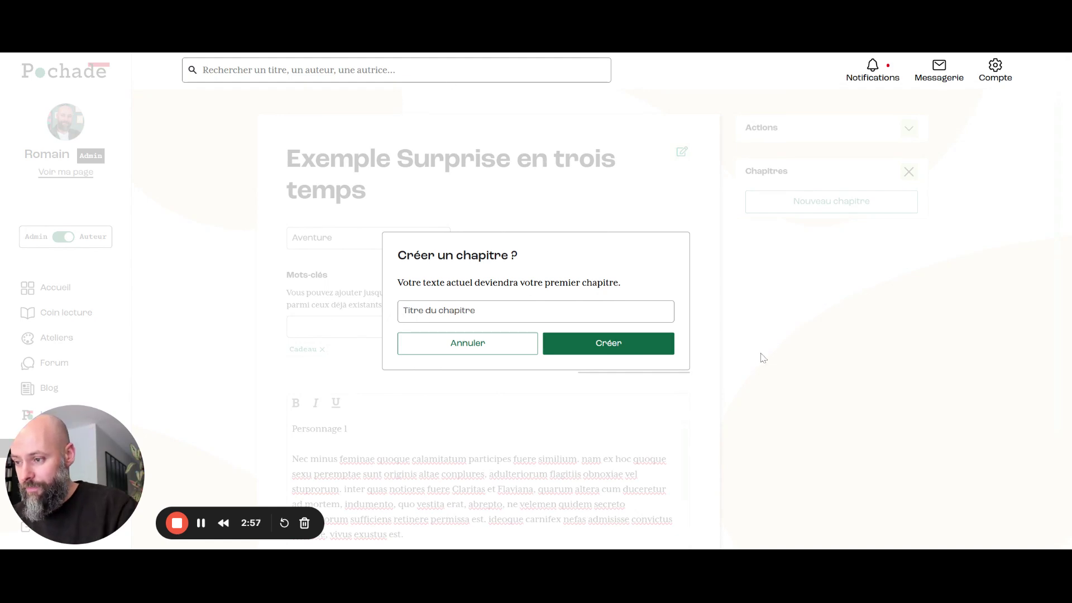
text(Pen)
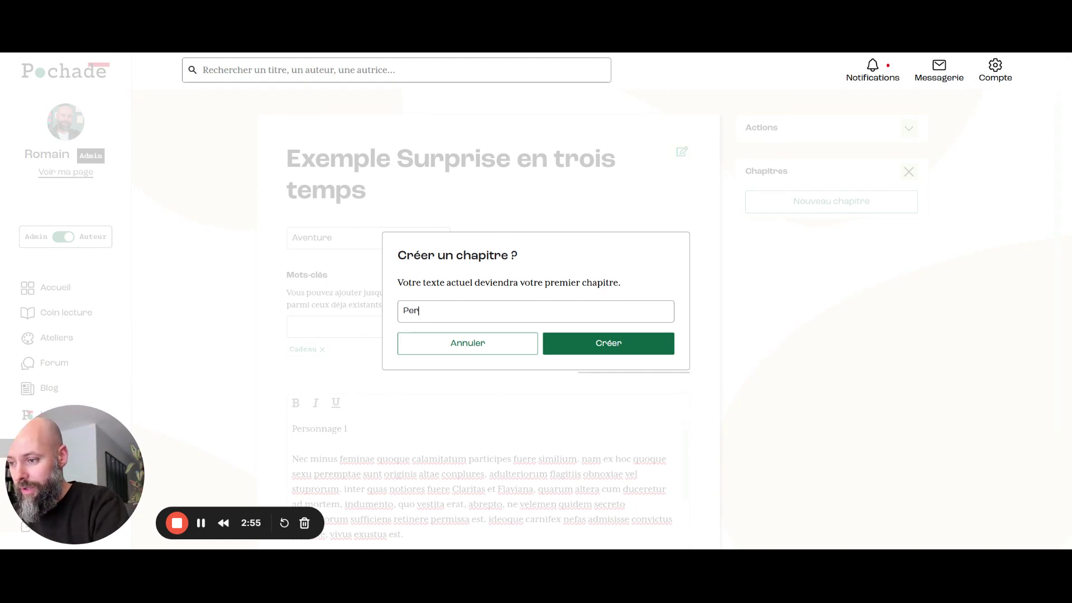
key(BackSpace)
key(BackSpace)
key(BackSpace)
text(Temps 1 -)
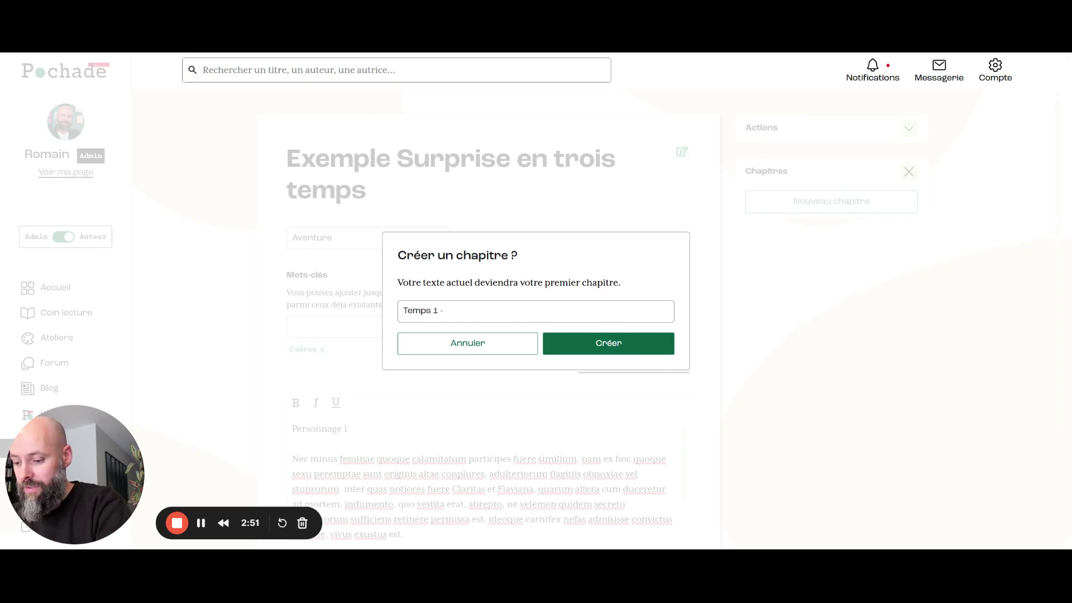
text( Personnages)
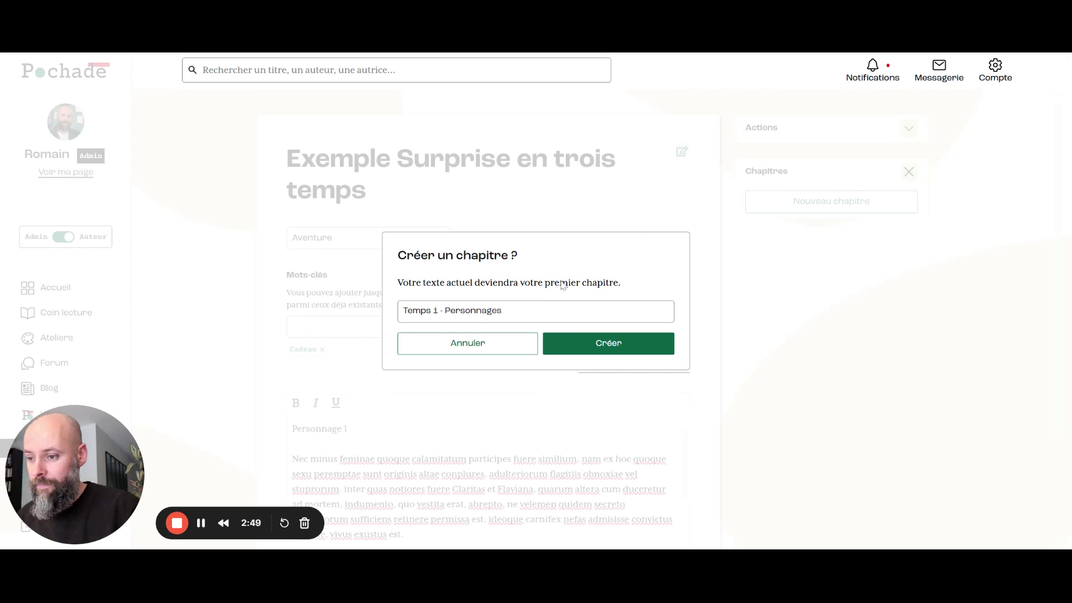
click(564, 342)
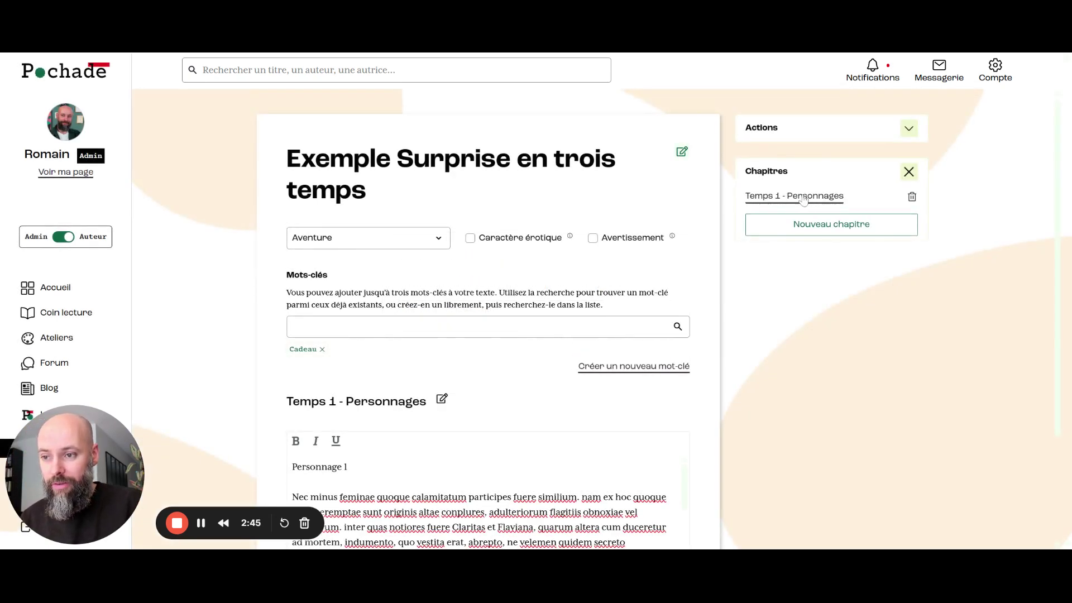
Step: Open the chapter "Temps 1 - Personnages" and view its title-editing dialog without changing the title
click(826, 192)
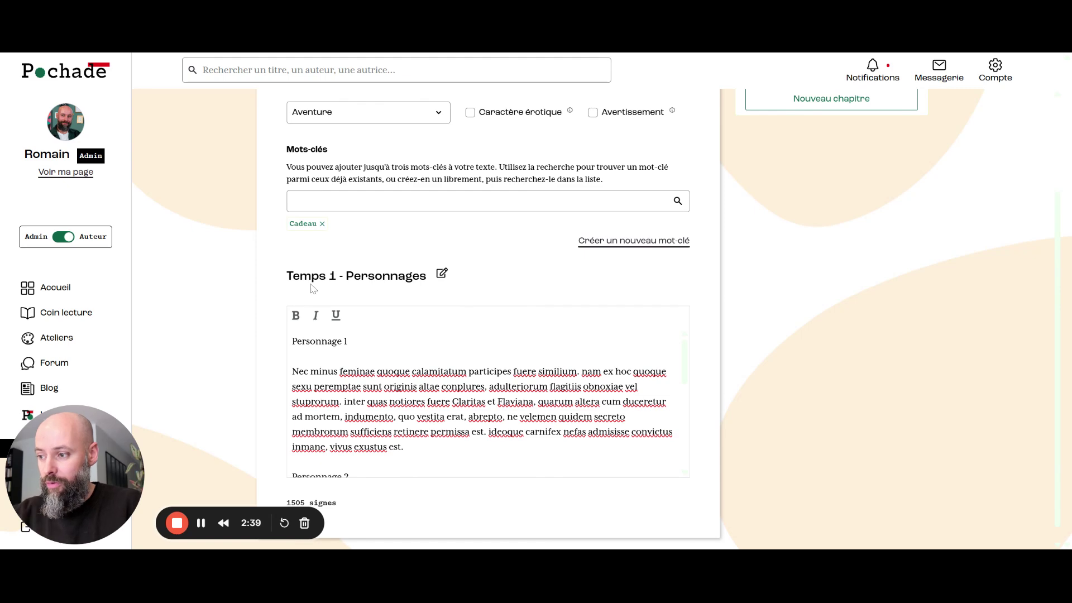
click(443, 276)
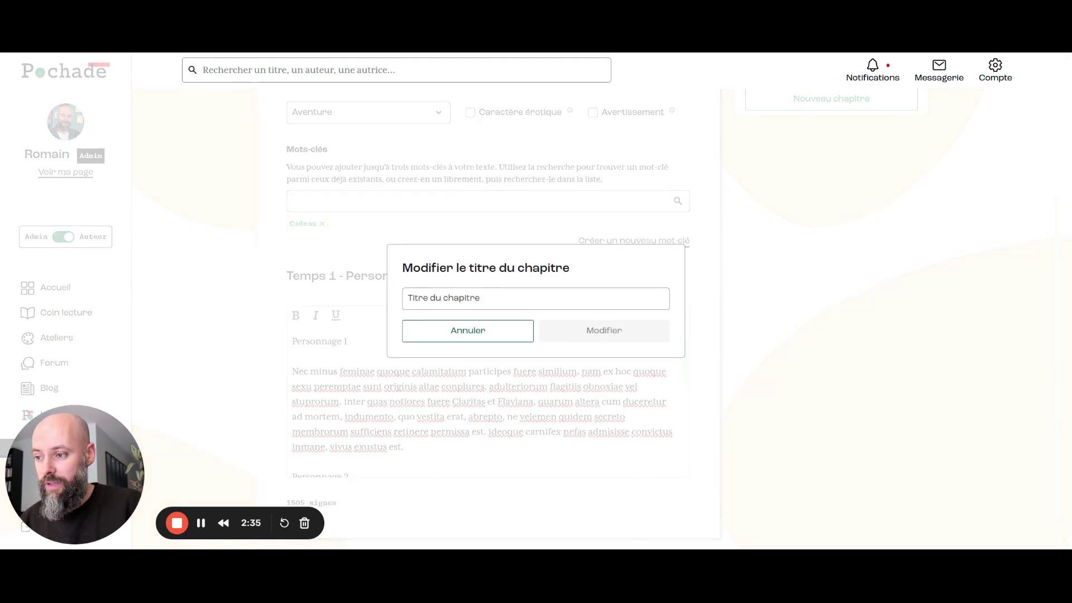
click(489, 337)
scroll(748, 244, up, 1)
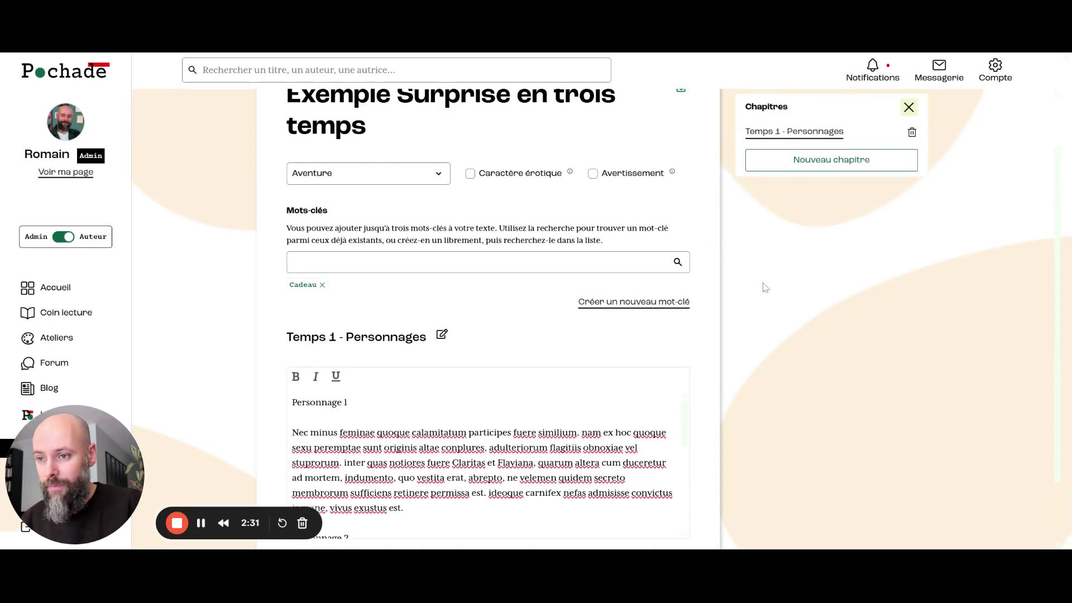
Step: Look through the first chapter's text from the "Personnage 1" section to the "Personnage 3" section
scroll(754, 296, down, 2)
scroll(667, 378, down, 4)
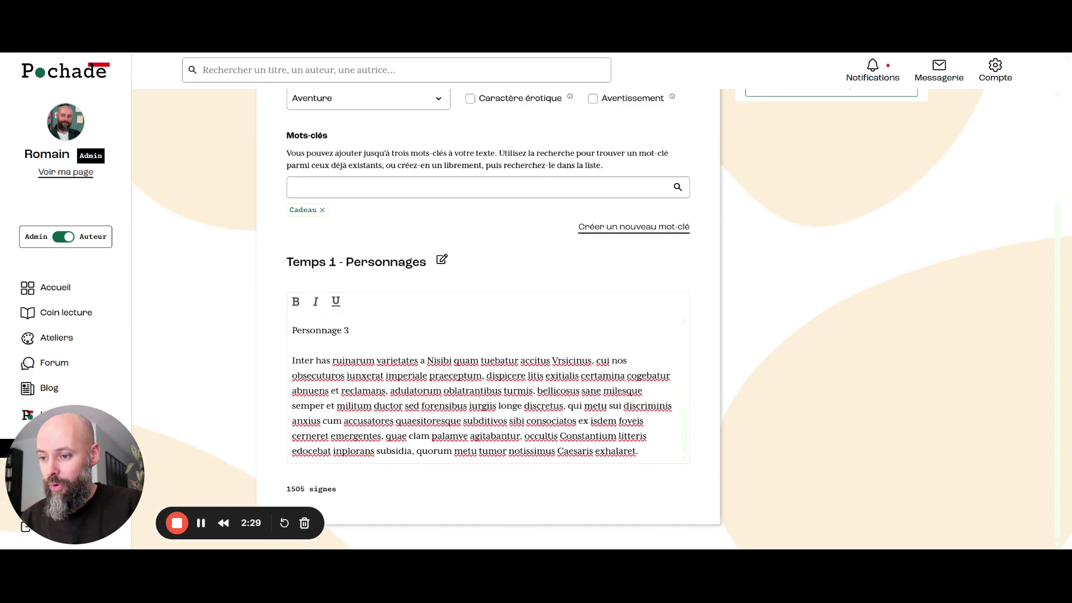
scroll(667, 378, up, 8)
scroll(667, 378, down, 3)
scroll(670, 358, up, 2)
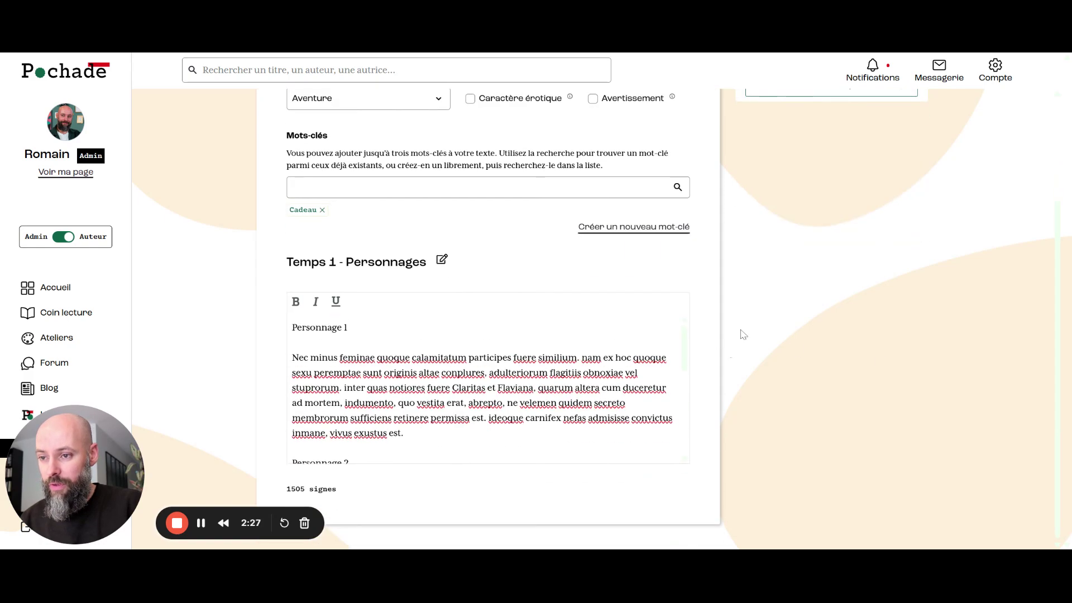
scroll(741, 335, up, 3)
scroll(795, 232, down, 3)
scroll(796, 231, up, 3)
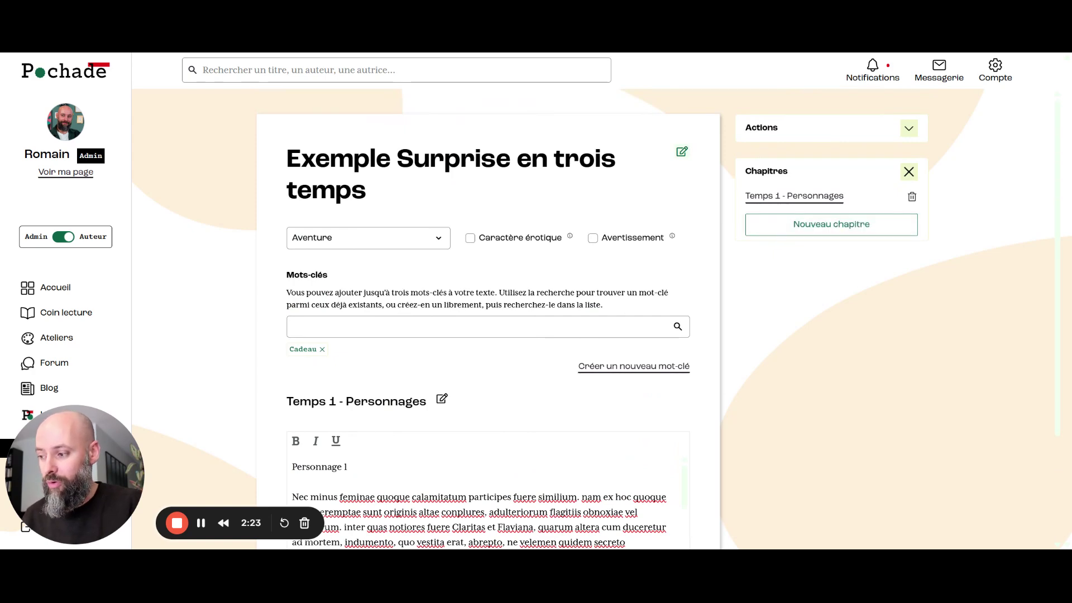
scroll(539, 361, down, 10)
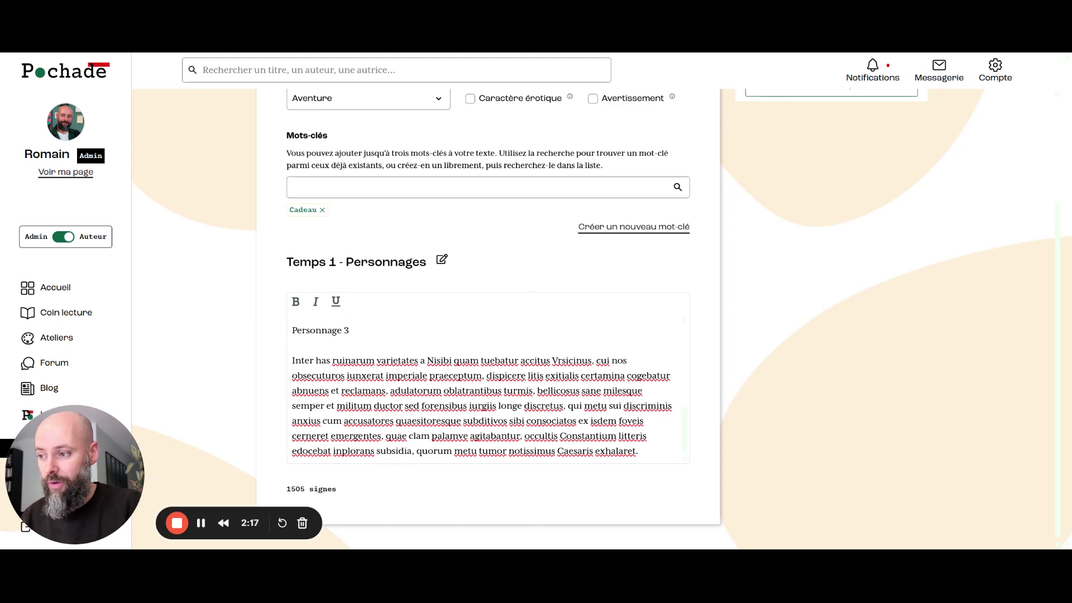
scroll(870, 318, up, 3)
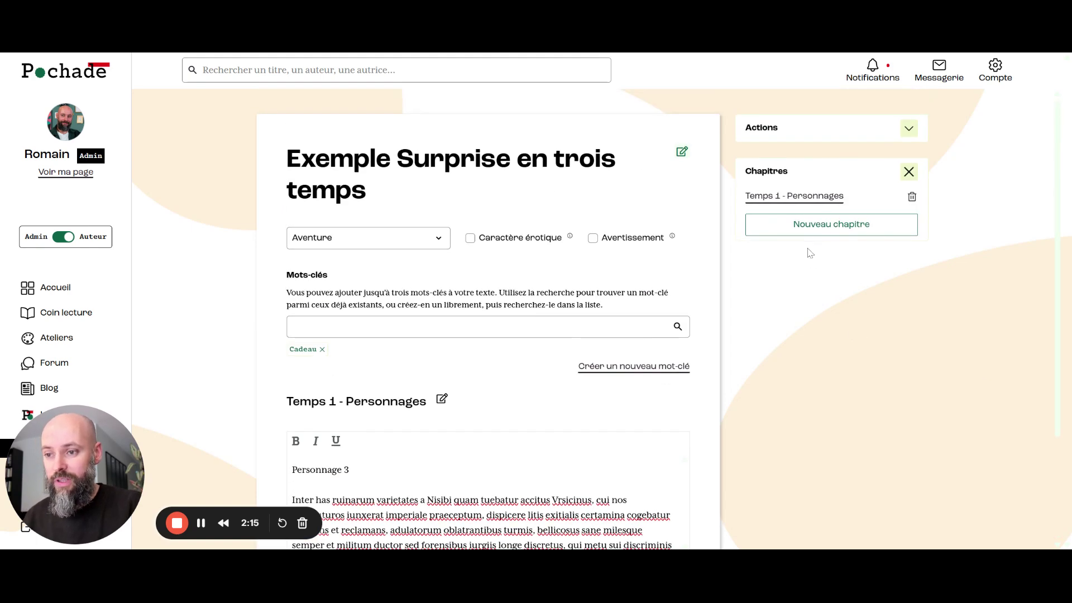
Step: Create a second chapter titled "Temps 2 - Thème"
click(825, 229)
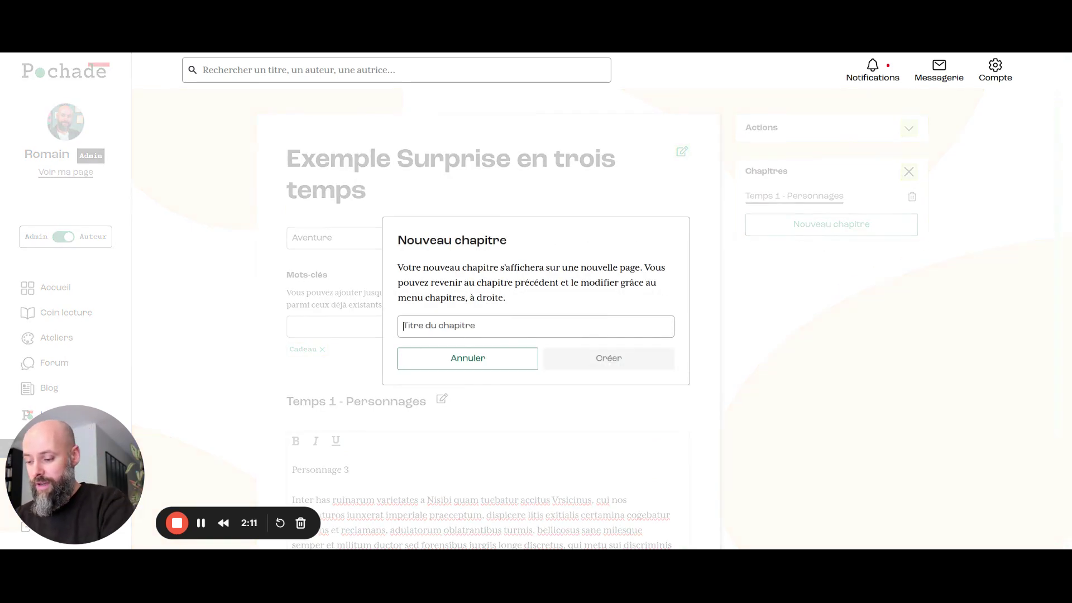
text(Temps)
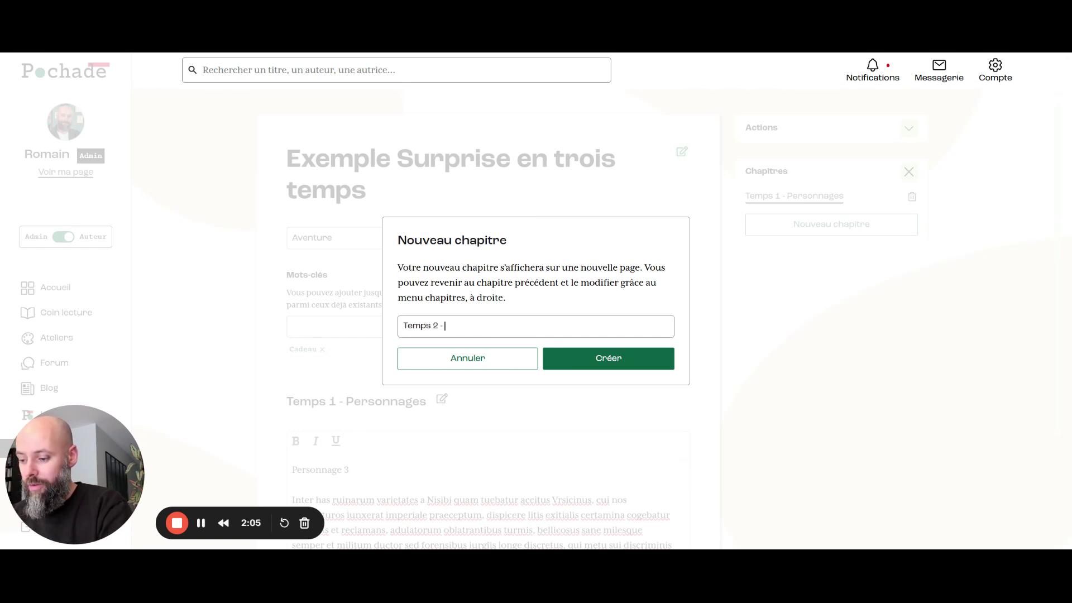
text(2 - Thème)
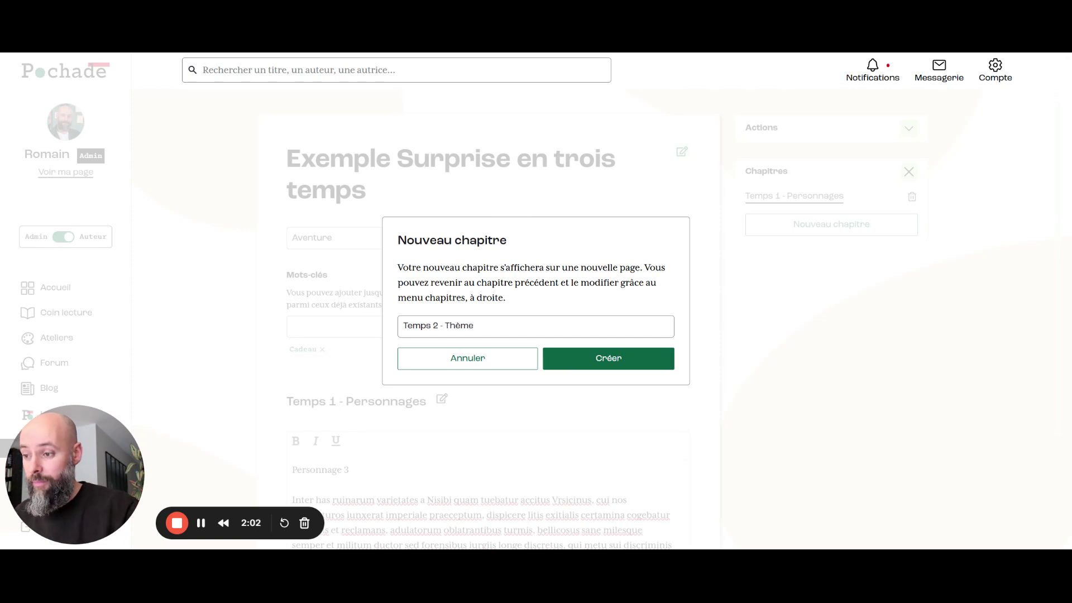
click(567, 363)
Step: Paste the copied Latin paragraphs six times into the empty body of the "Temps 2 - Thème" chapter
scroll(530, 432, down, 1)
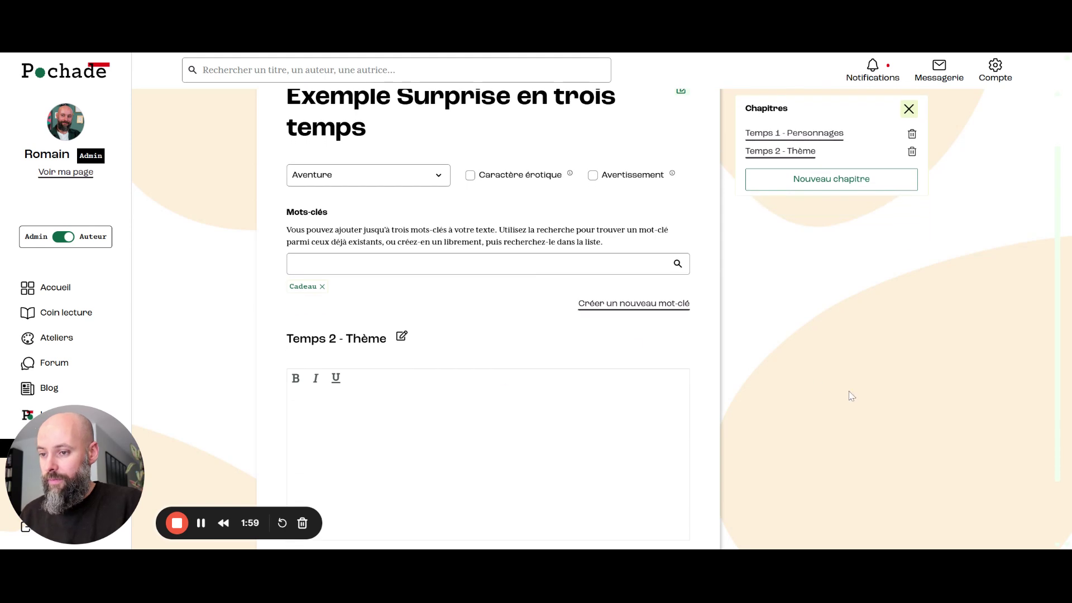
scroll(985, 450, down, 1)
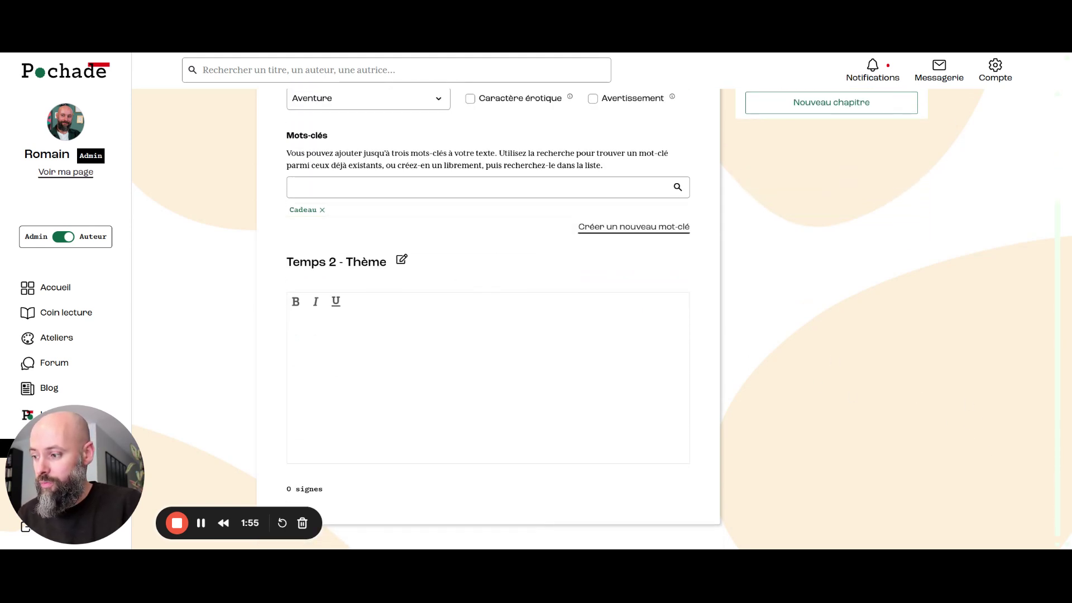
drag(287, 262, 386, 262)
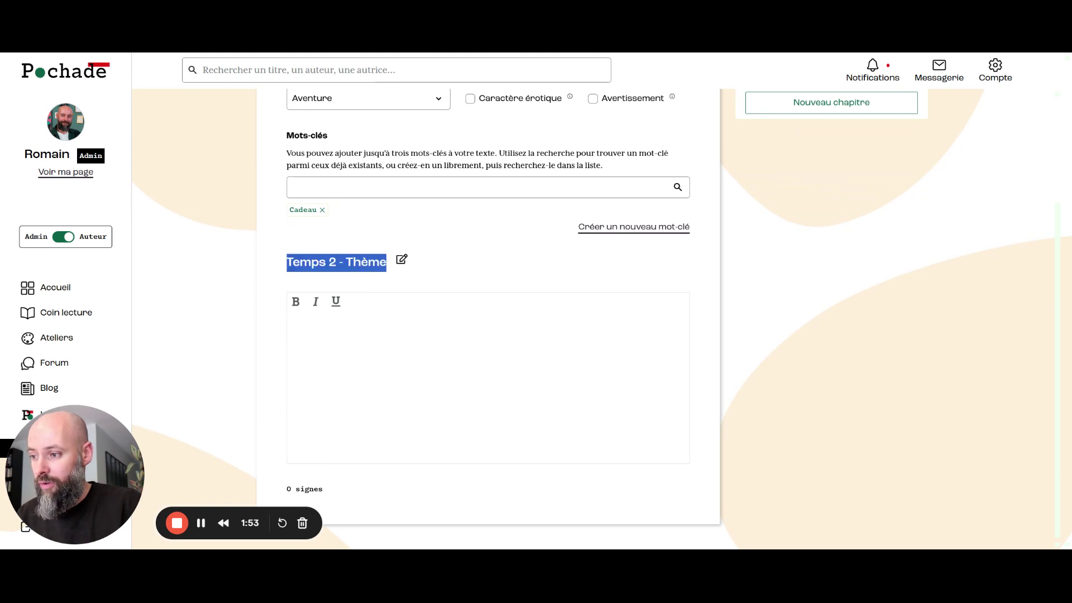
click(291, 324)
key(ctrl+v)
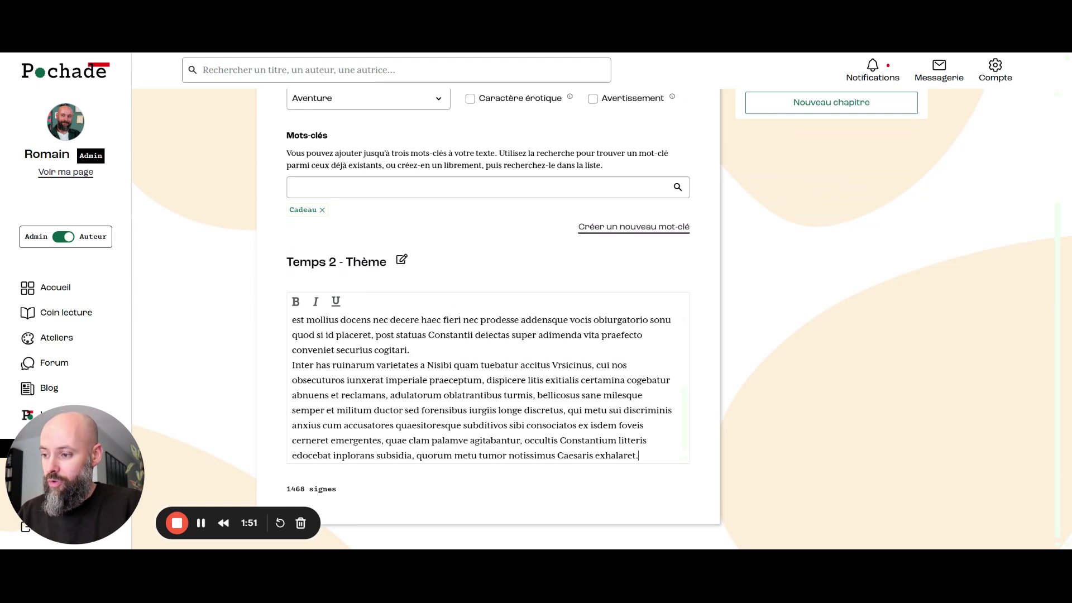
key(ctrl+v)
key(ctrl+v)
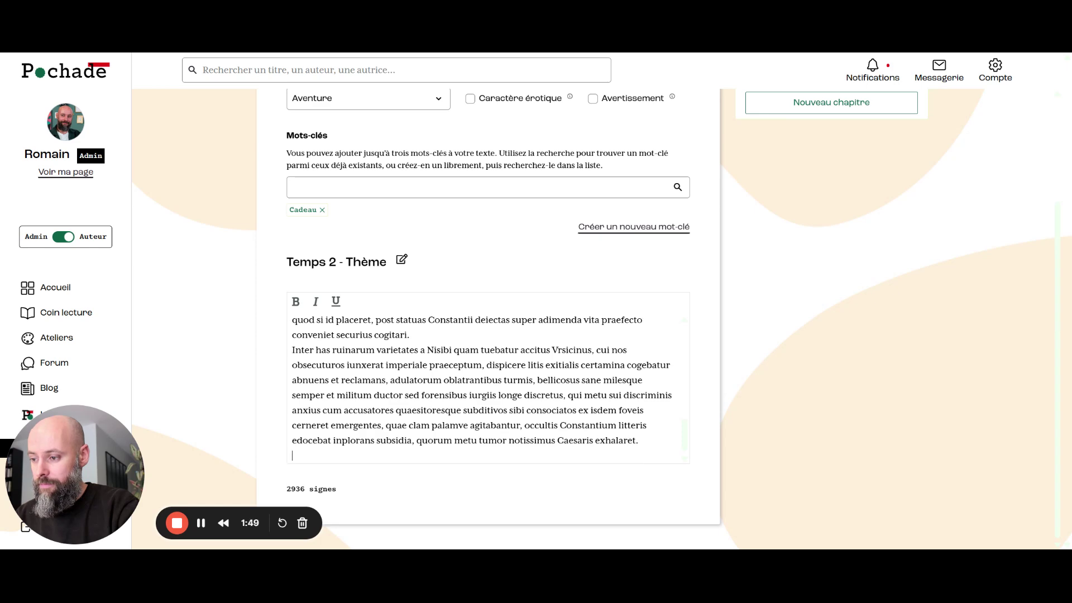
key(ctrl+v)
key(ctrl+v)
key(ctrl+v)
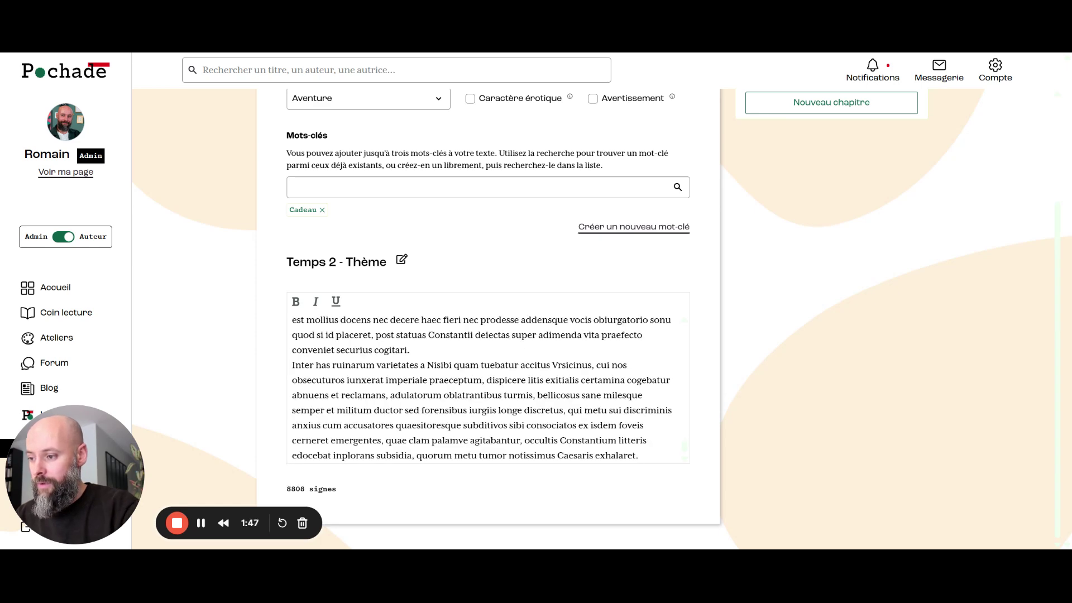
Step: Look over the second chapter's pasted text and display the options for saving the text or sending it to a workshop
scroll(492, 240, up, 3)
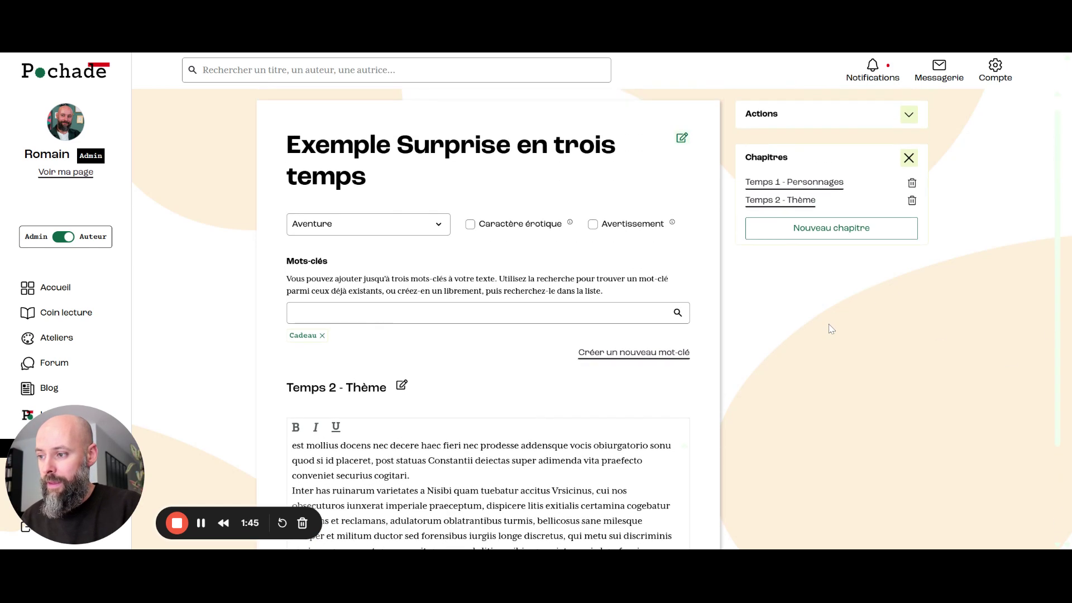
scroll(775, 243, down, 2)
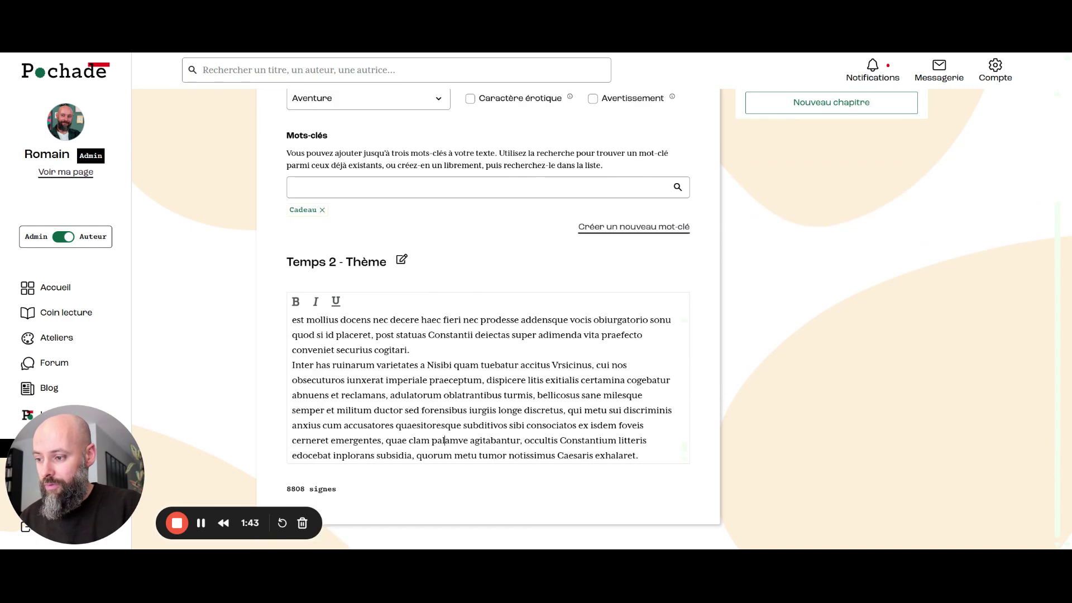
scroll(445, 440, up, 10)
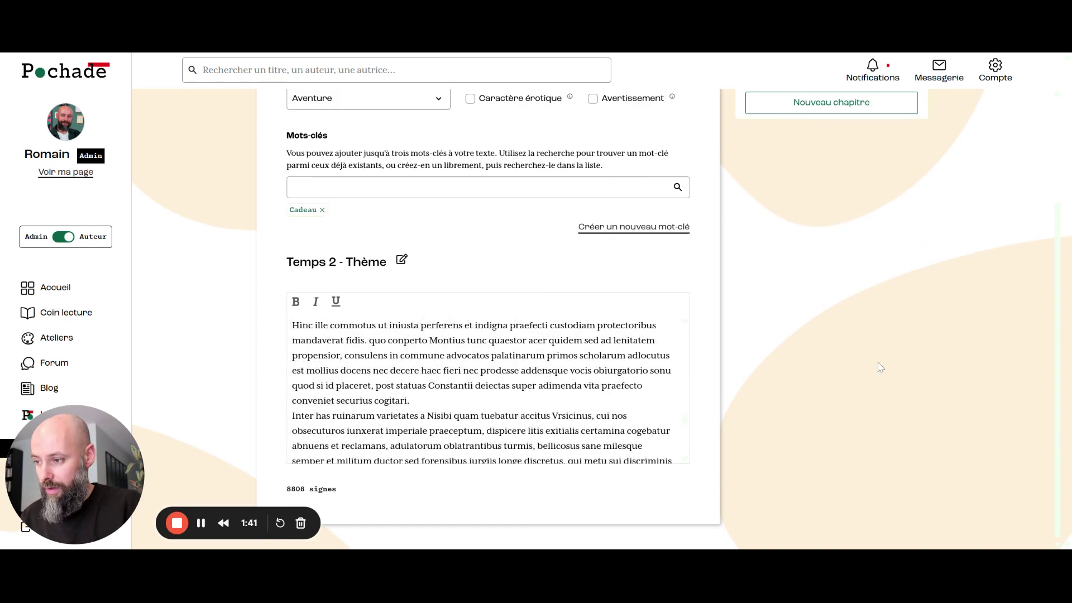
scroll(880, 367, up, 2)
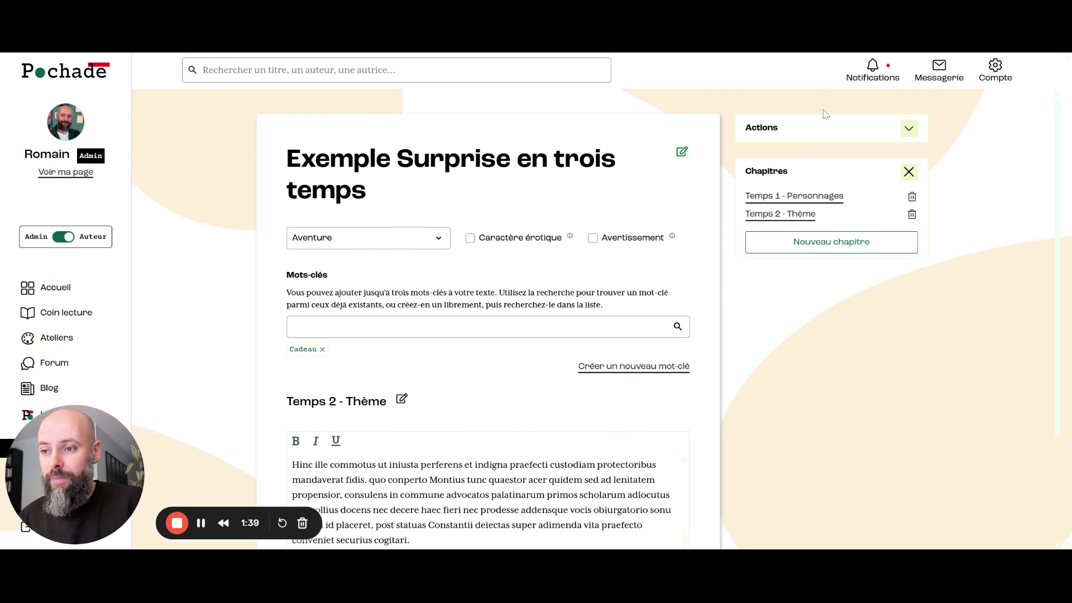
click(799, 130)
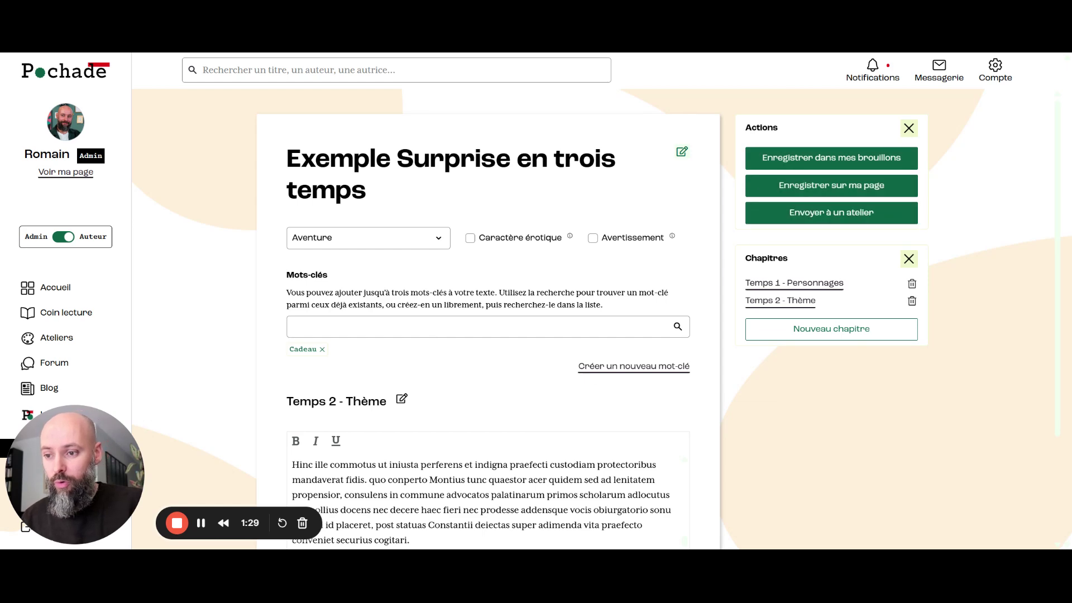
Step: Create a third chapter titled "Temps 3 - La surprise"
click(838, 335)
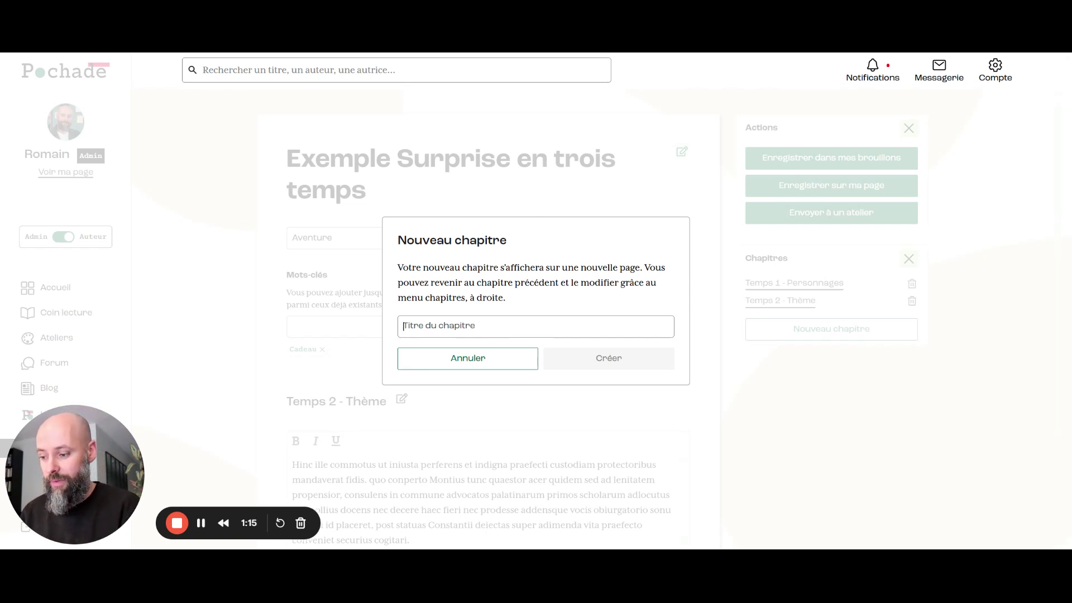
text(Temps)
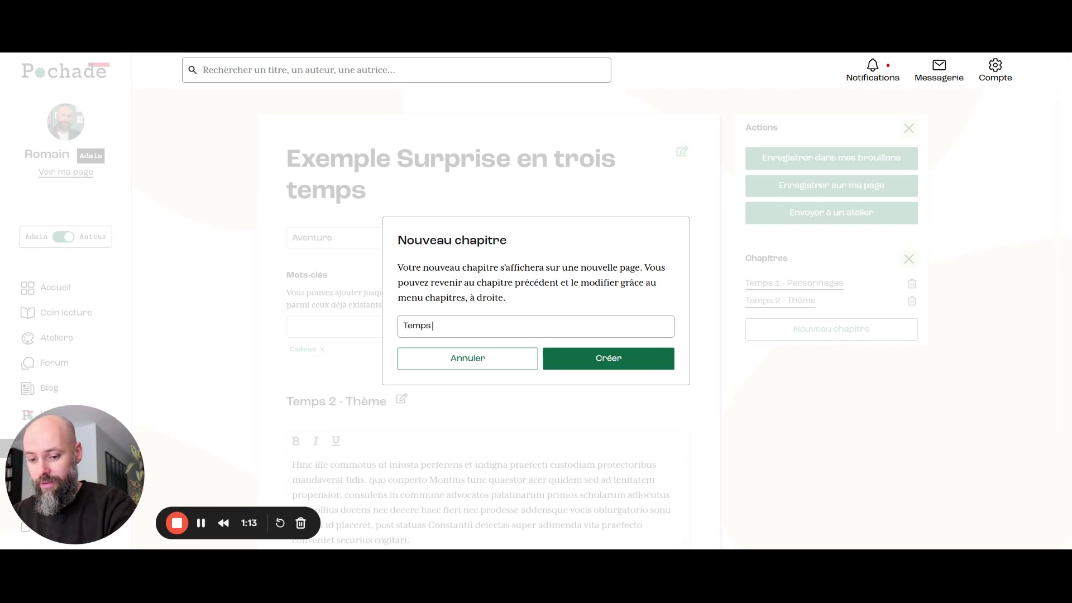
text(3 -)
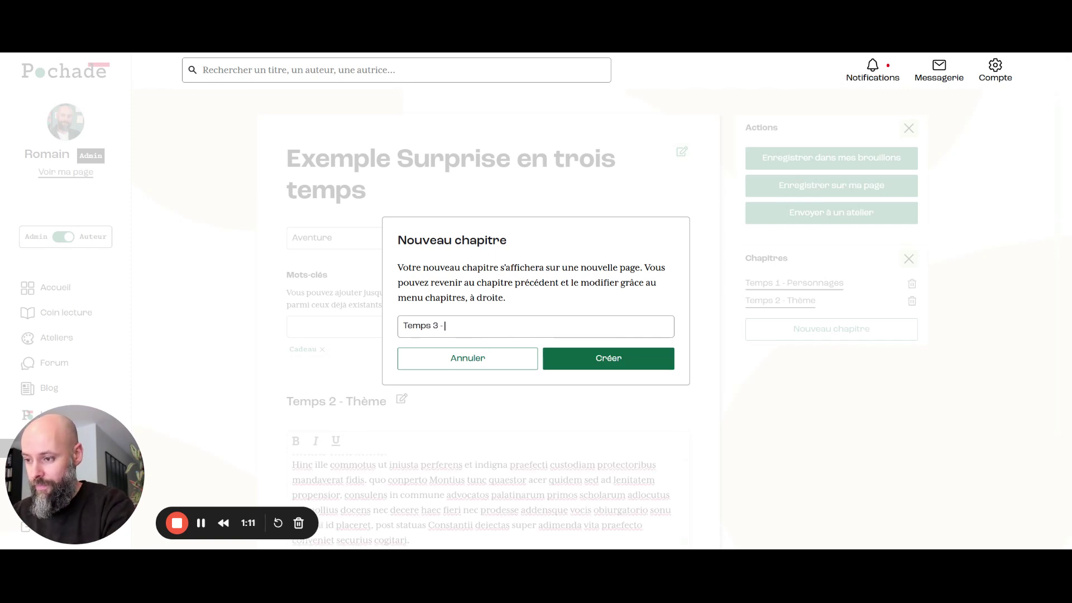
text( La suprise)
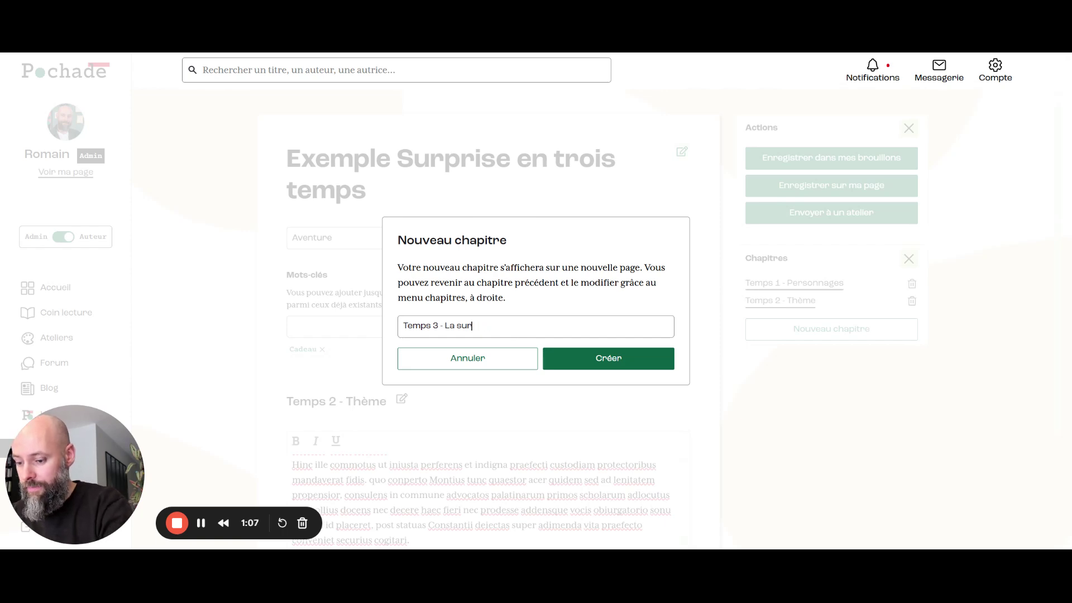
text(e)
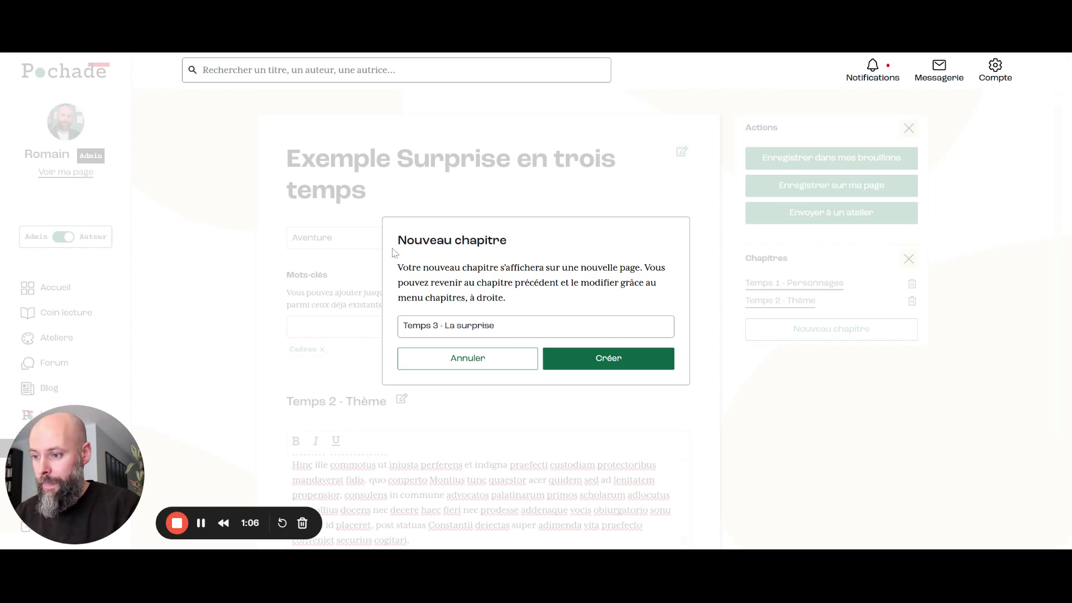
click(609, 359)
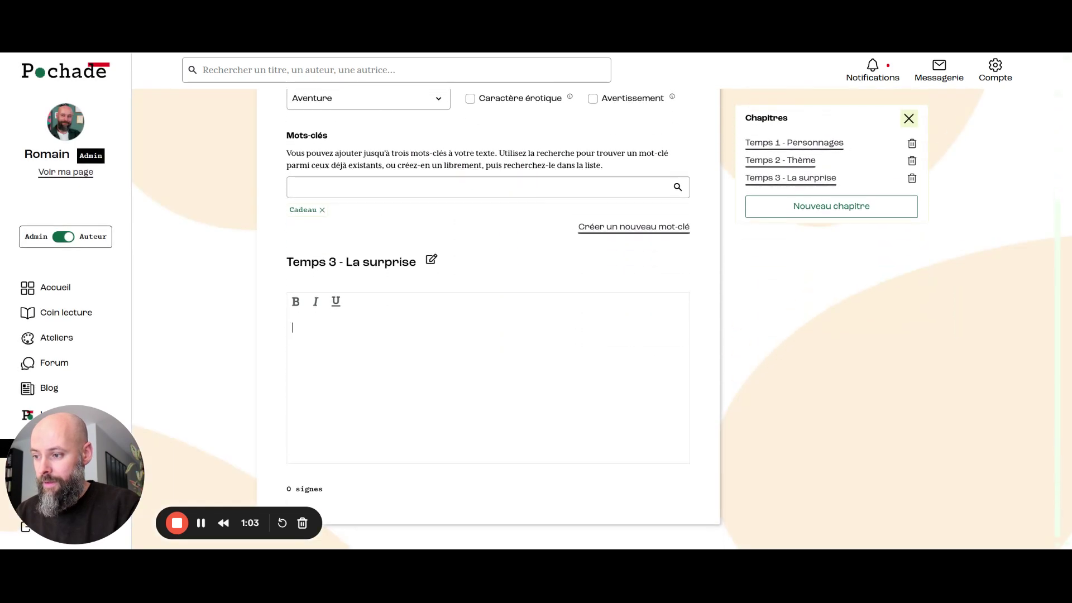
Step: Paste the copied Latin paragraphs repeatedly into the empty body of the "Temps 3 - La surprise" chapter
key(ctrl+v)
key(ctrl+v)
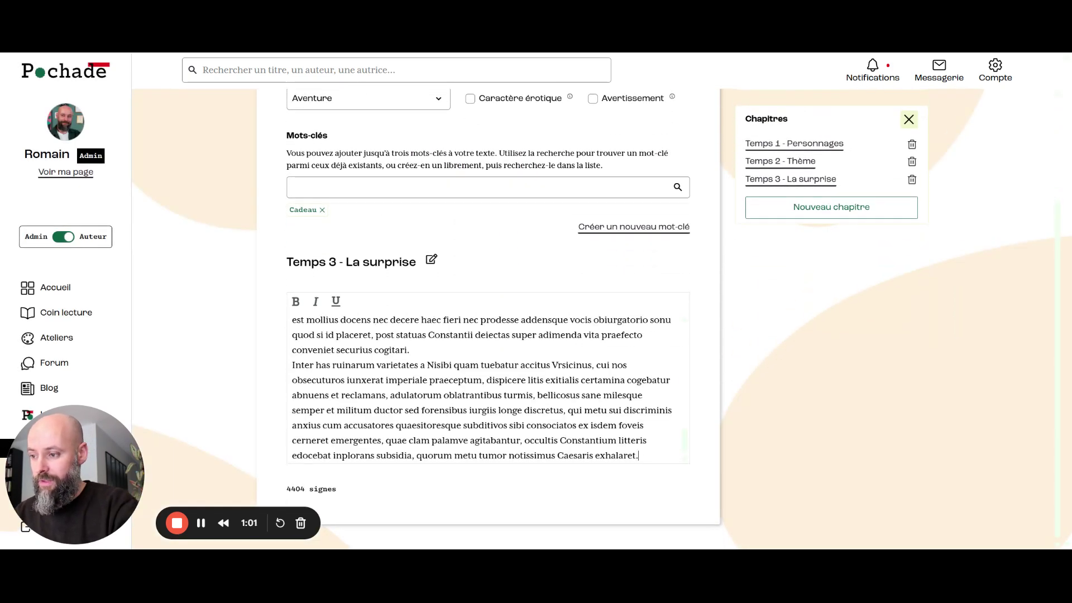
key(ctrl+v)
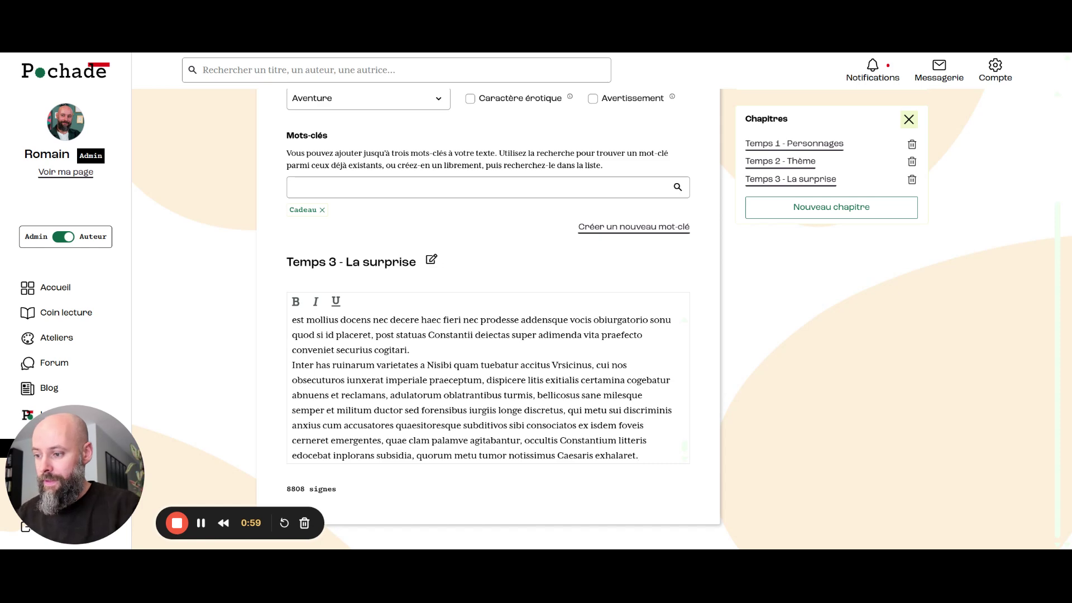
Step: Send the text to the "Surprise en trois temps" workshop
scroll(735, 333, up, 3)
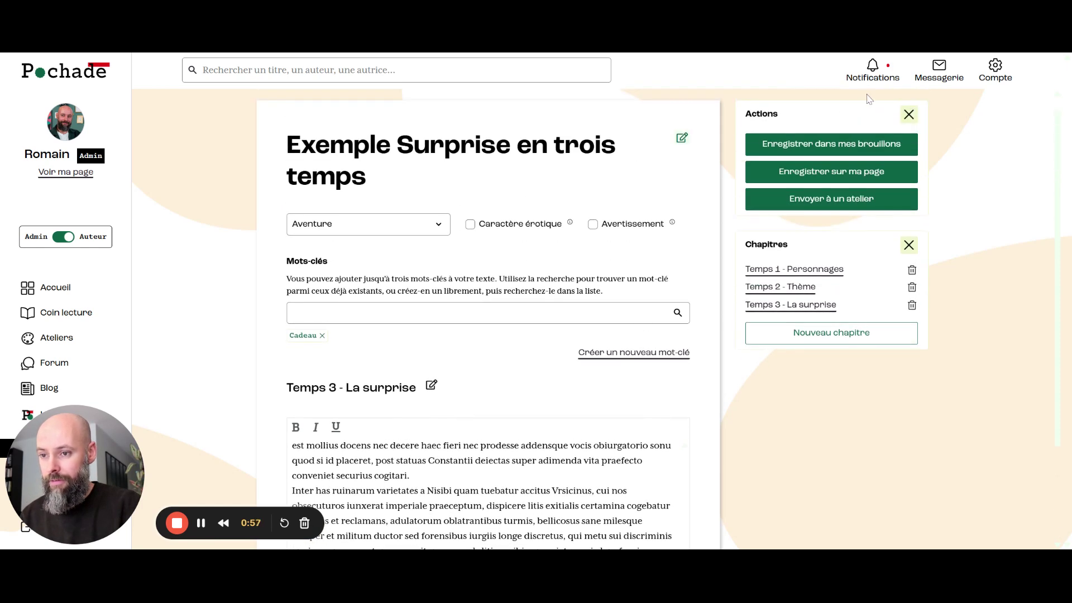
click(854, 202)
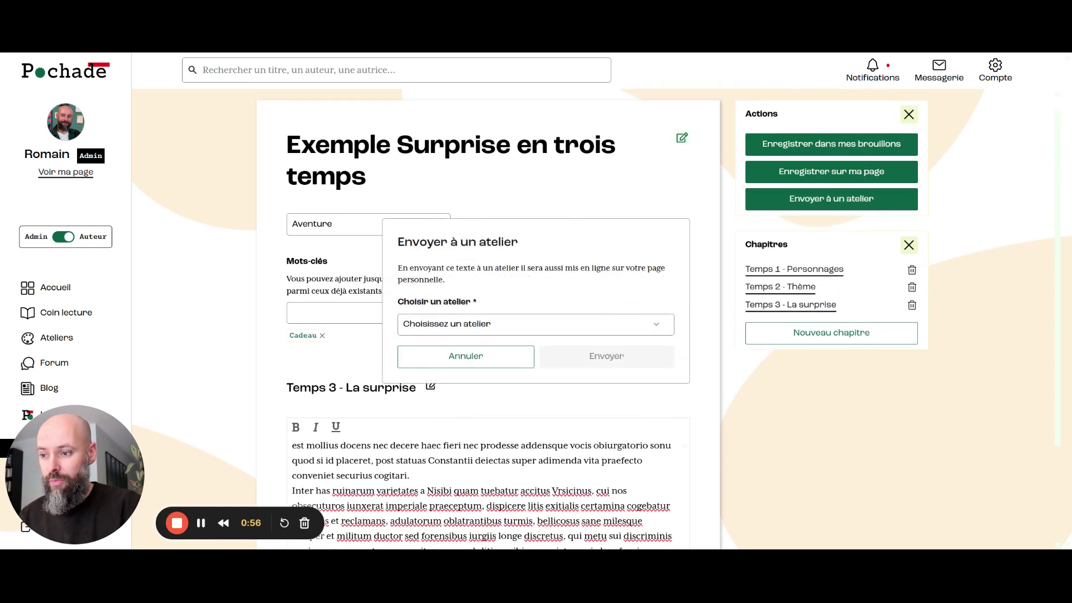
click(528, 317)
click(490, 352)
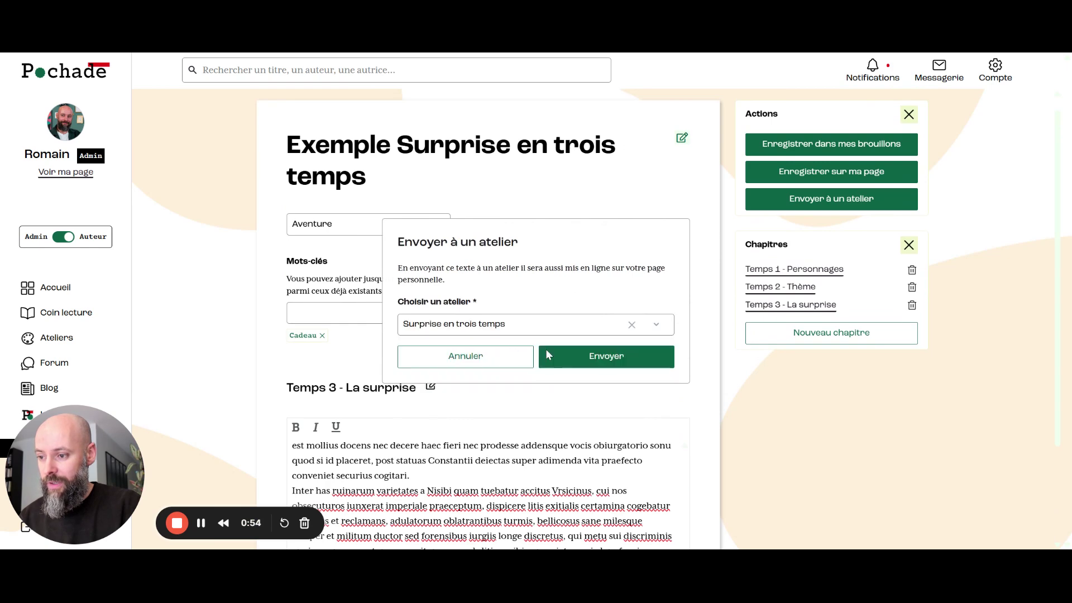
click(613, 362)
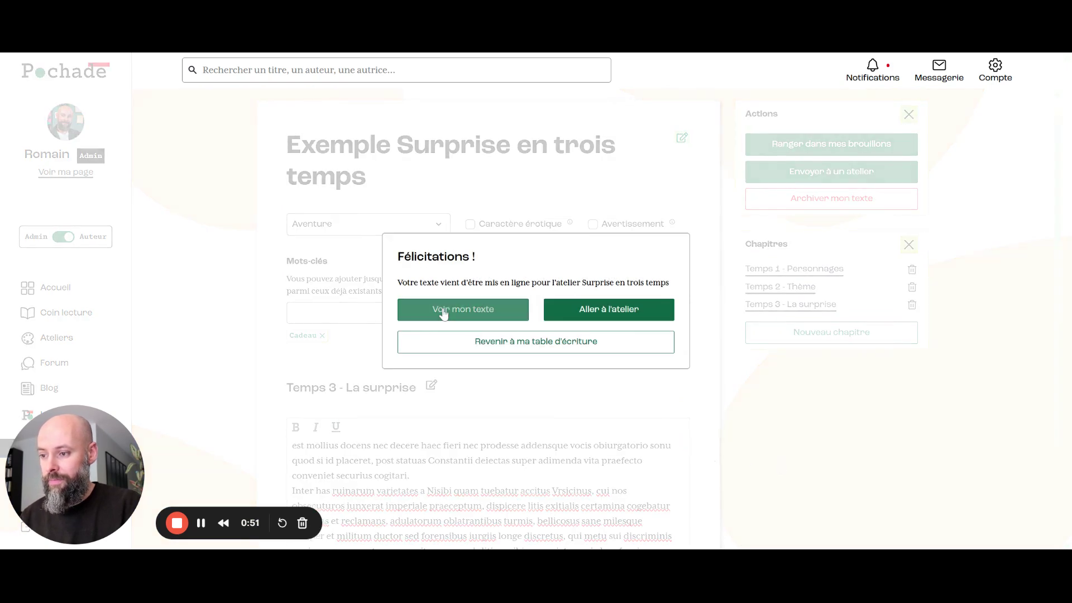
Step: Open the published text, show its chapter list and look over the "Temps 2 - Thème" chapter
click(458, 335)
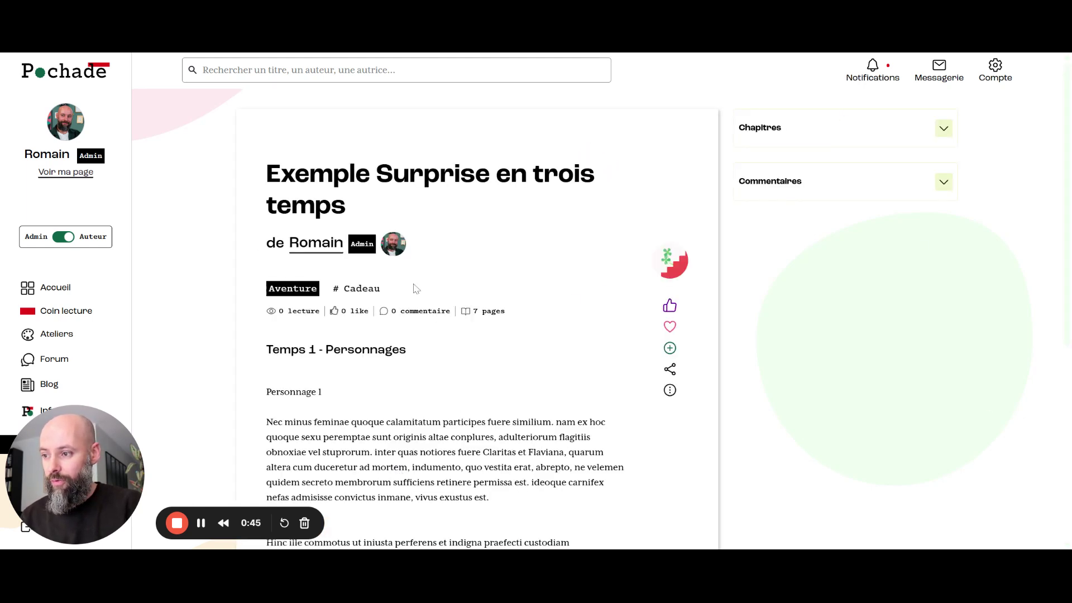
click(815, 130)
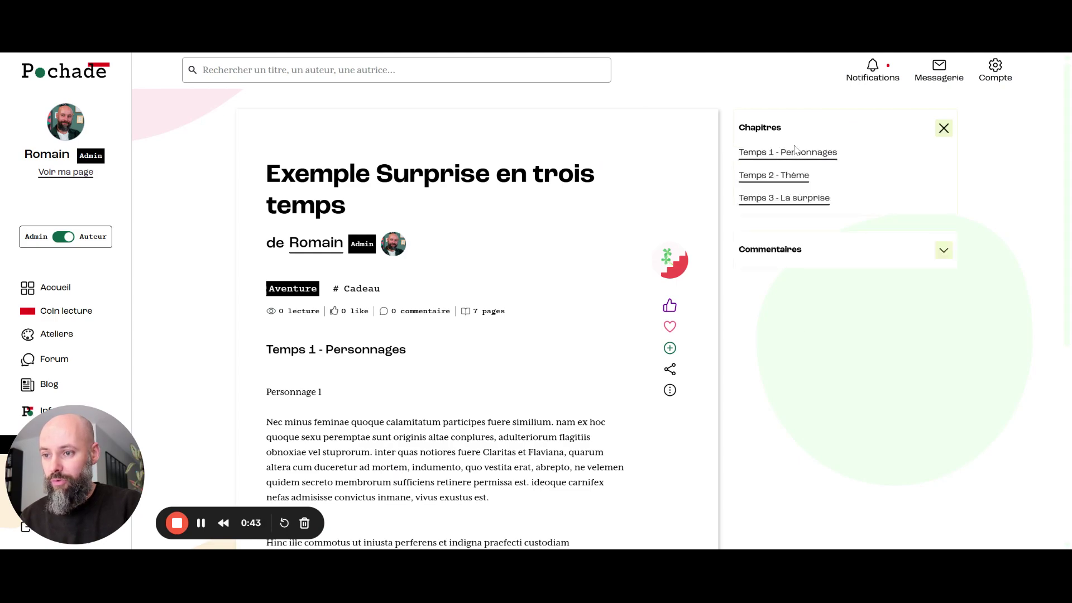
click(769, 175)
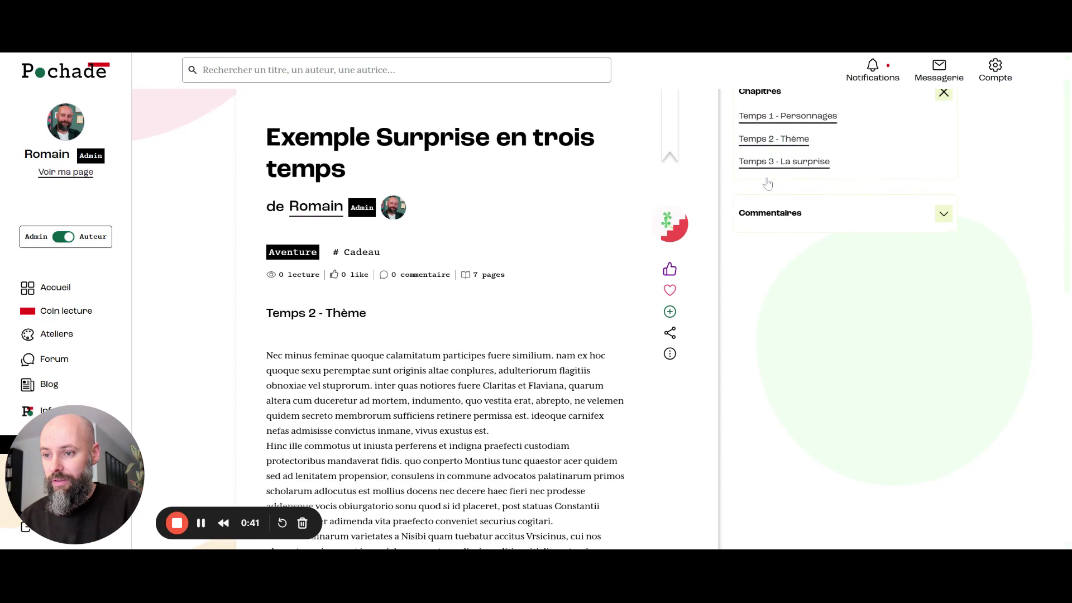
scroll(494, 285, down, 4)
scroll(447, 273, up, 3)
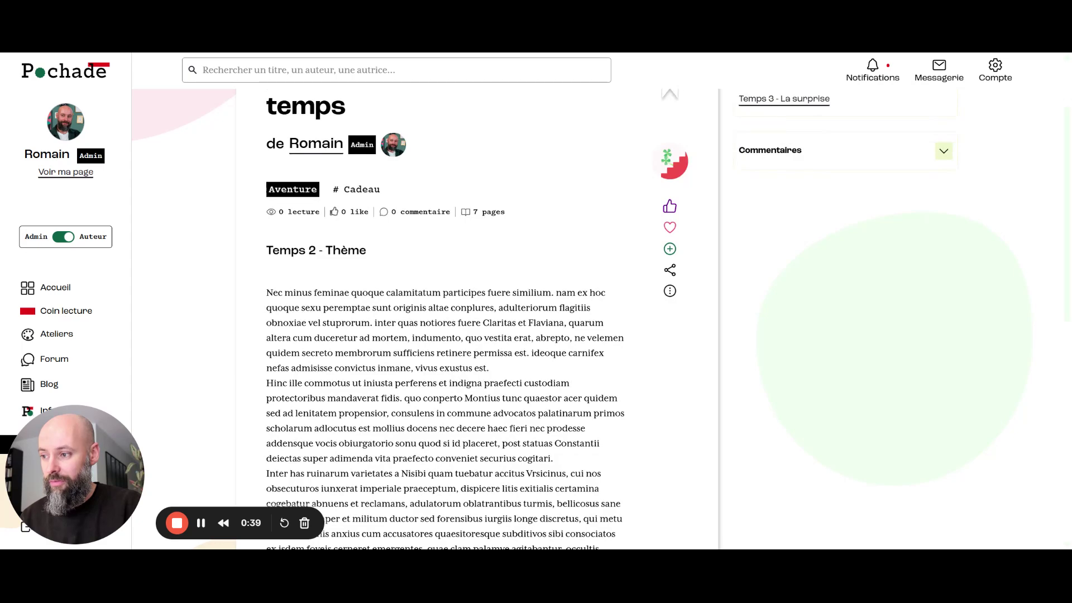
drag(333, 248, 403, 251)
scroll(403, 250, up, 1)
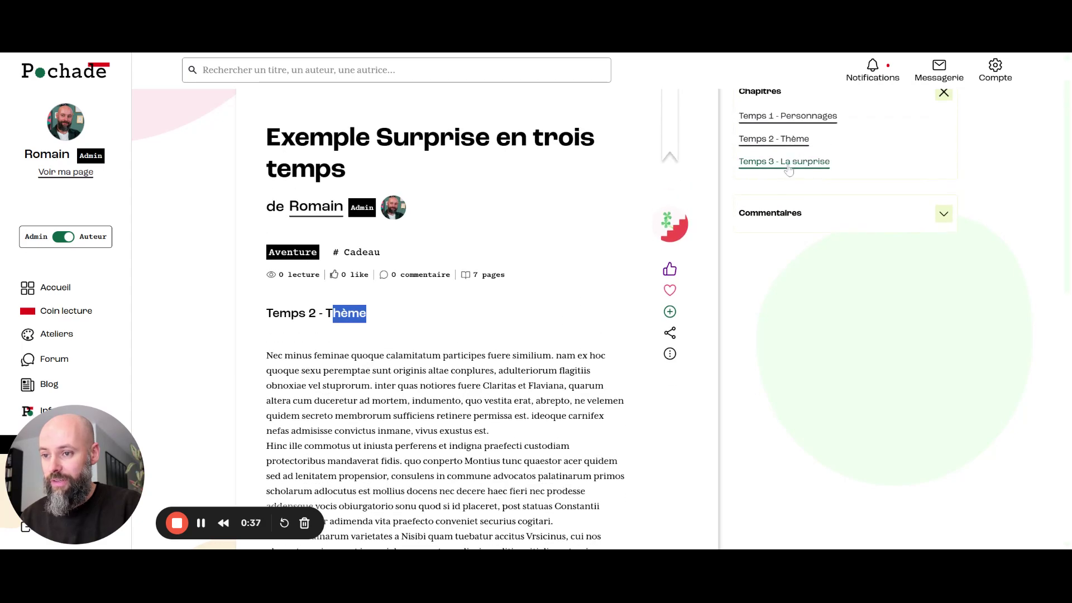
Step: View the published "Temps 3 - La surprise" chapter down to its page navigation, and return to "Temps 2 - Thème" to check the same
click(787, 163)
scroll(521, 325, down, 5)
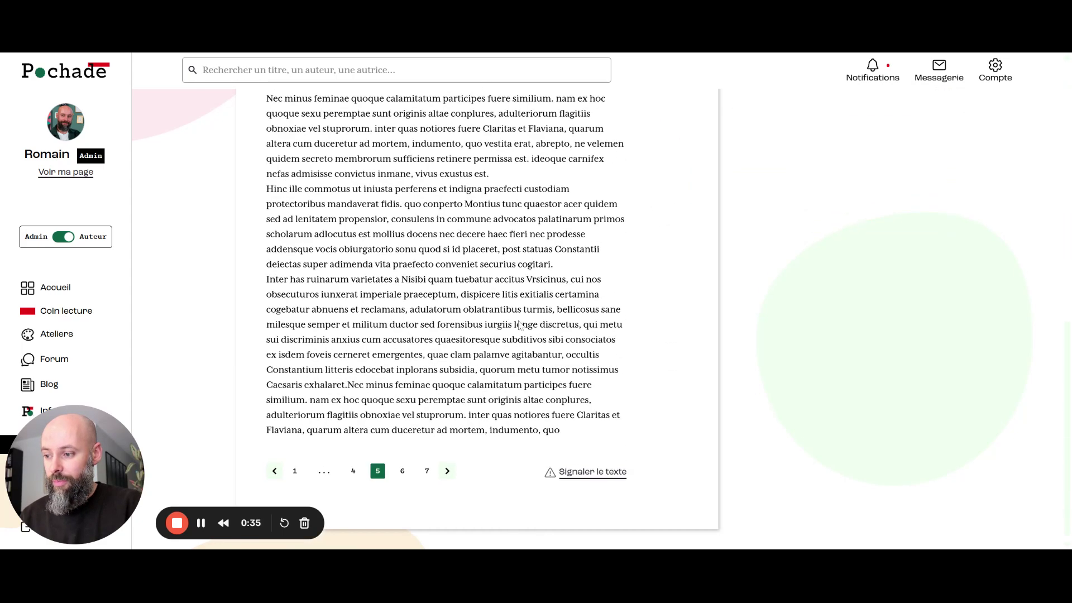
scroll(902, 258, up, 5)
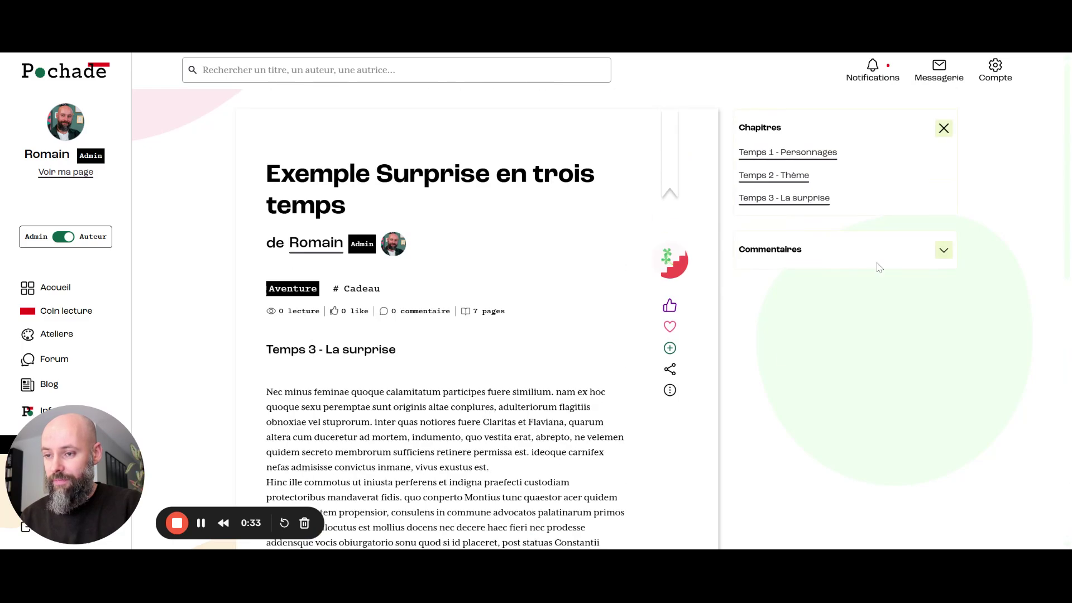
click(780, 178)
scroll(328, 483, down, 5)
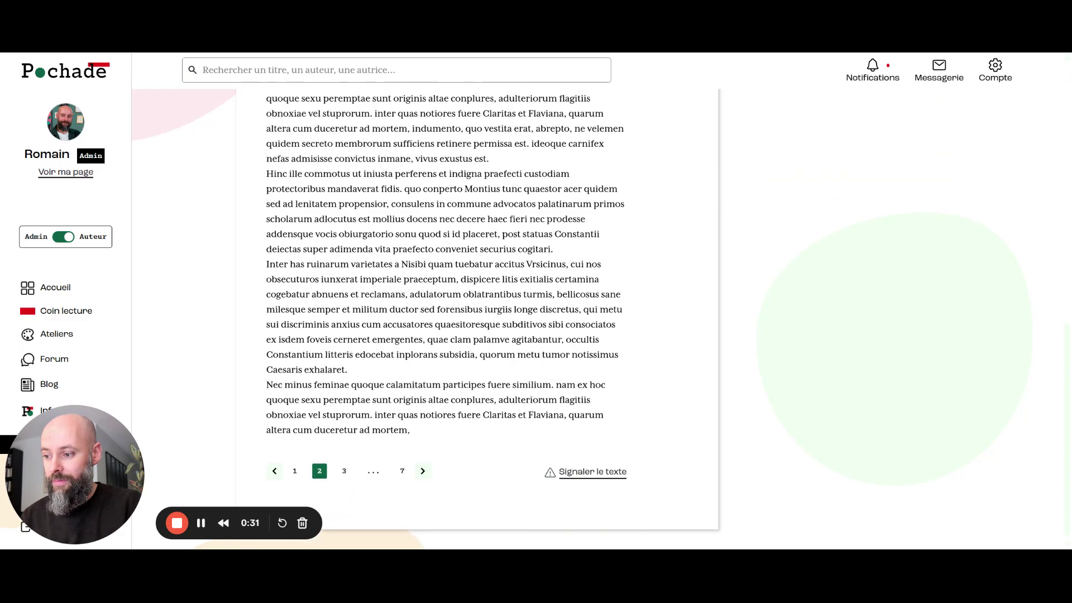
scroll(796, 353, up, 5)
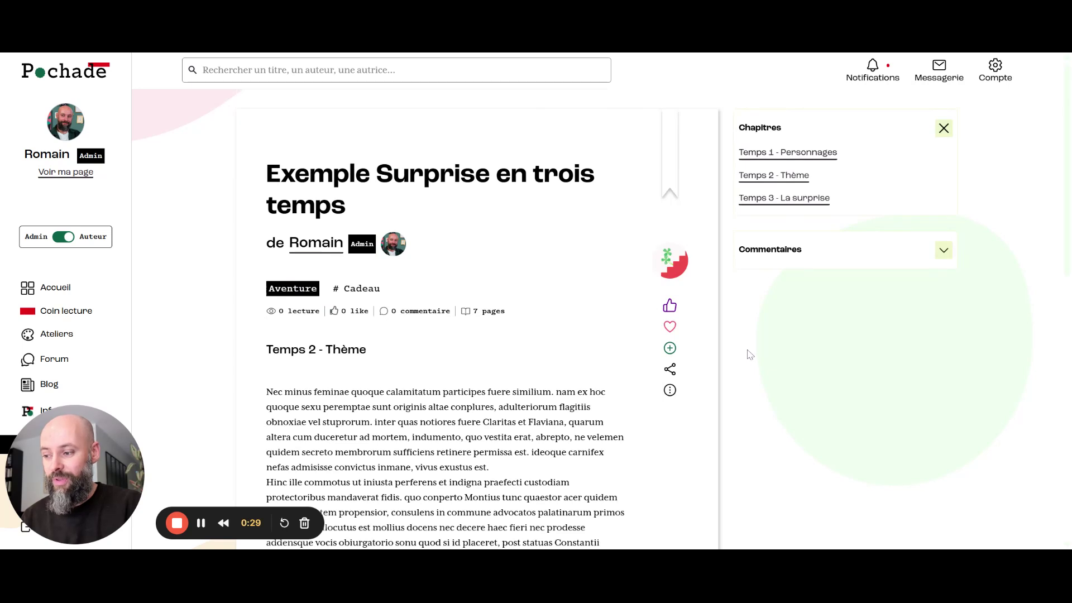